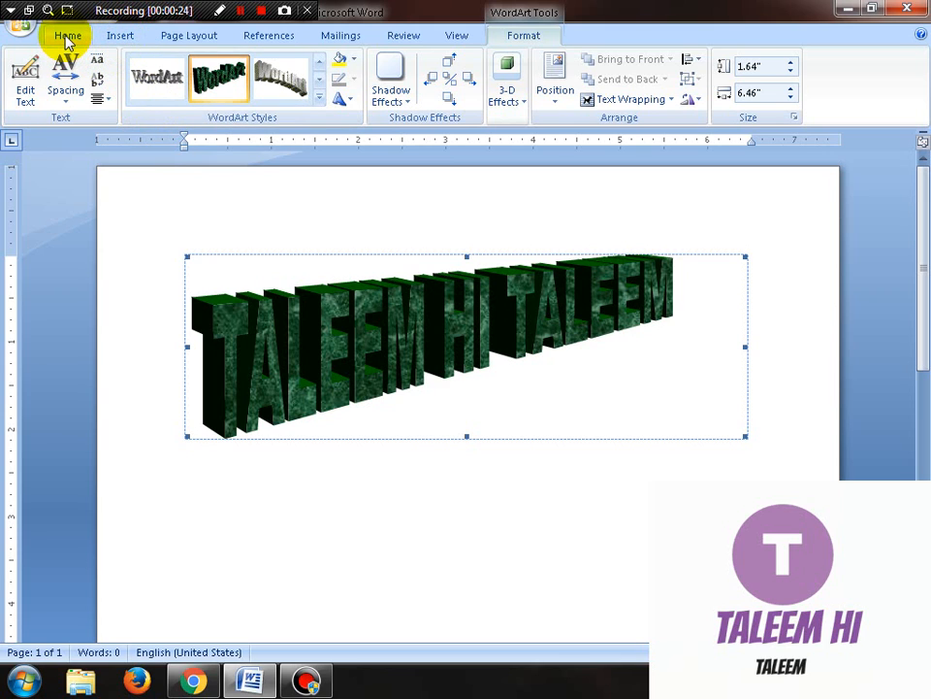
Add the page header text "TALEEM HI TALEEM", center it, and return to the document body.
click(120, 37)
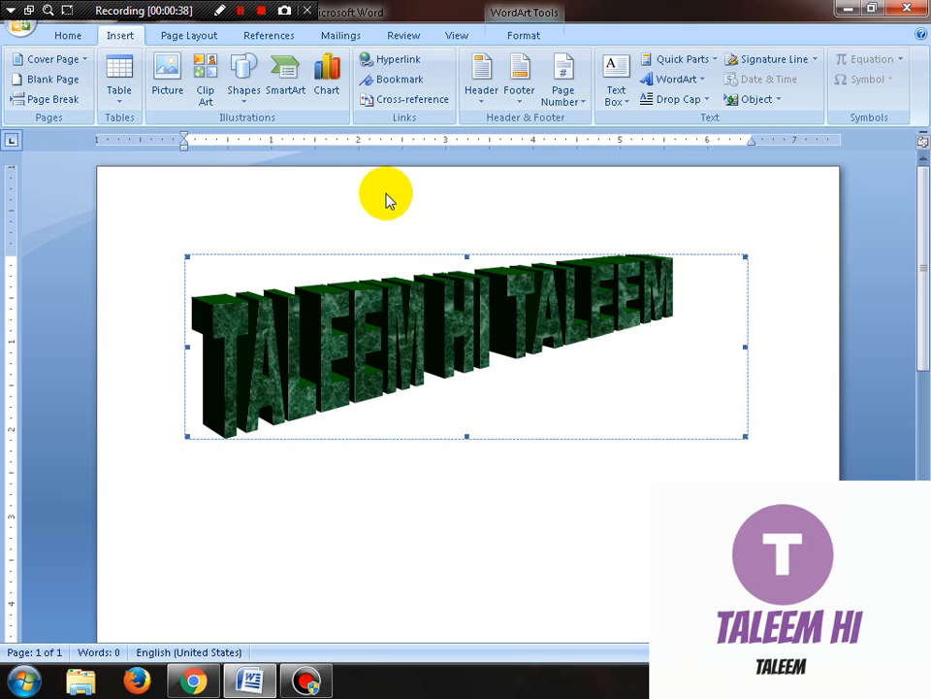
click(482, 87)
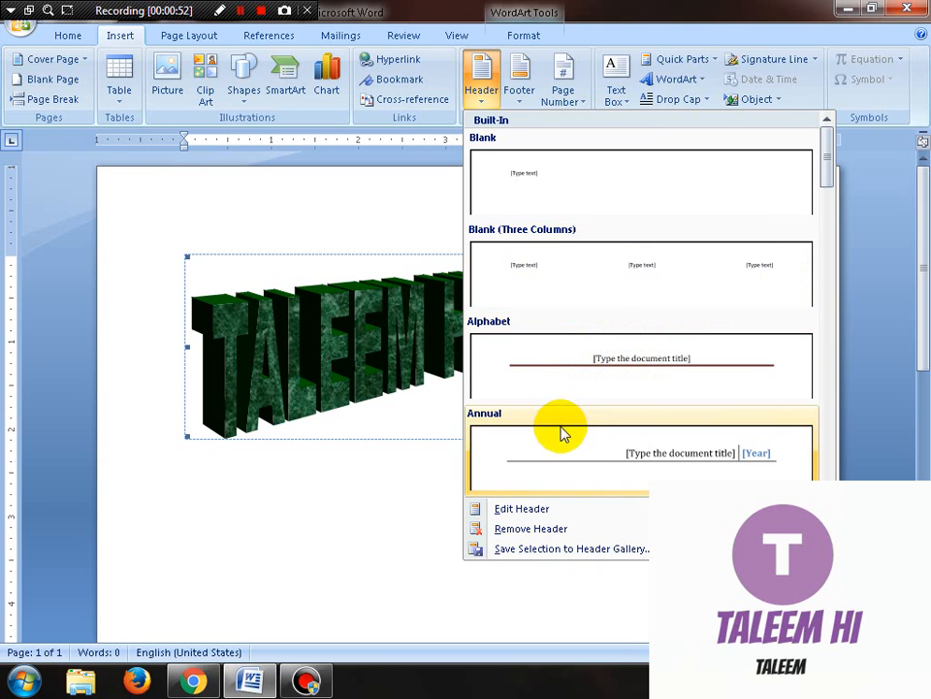
click(538, 507)
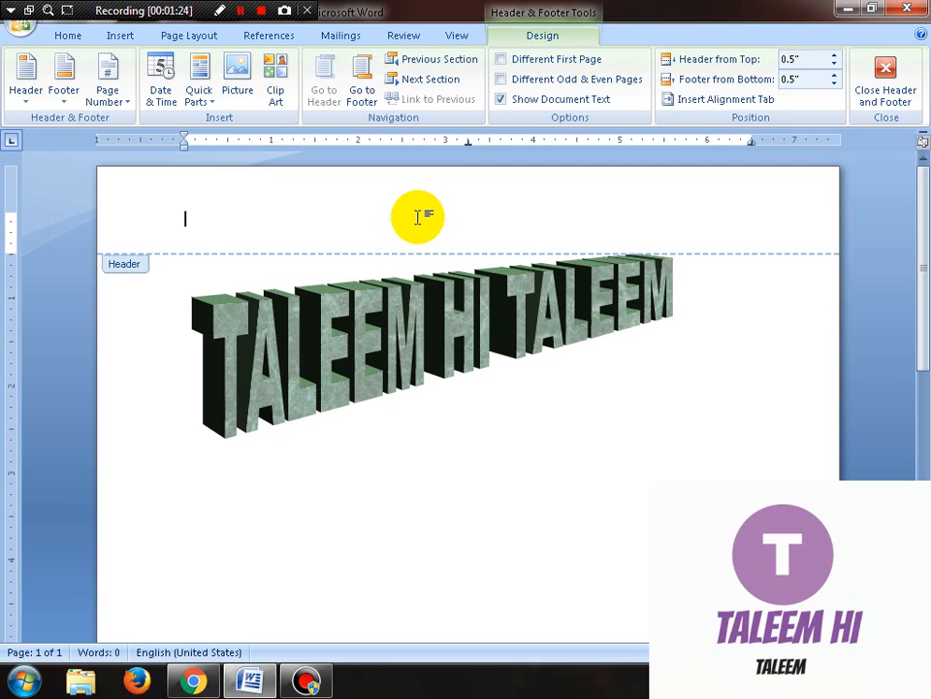
text(TALEE)
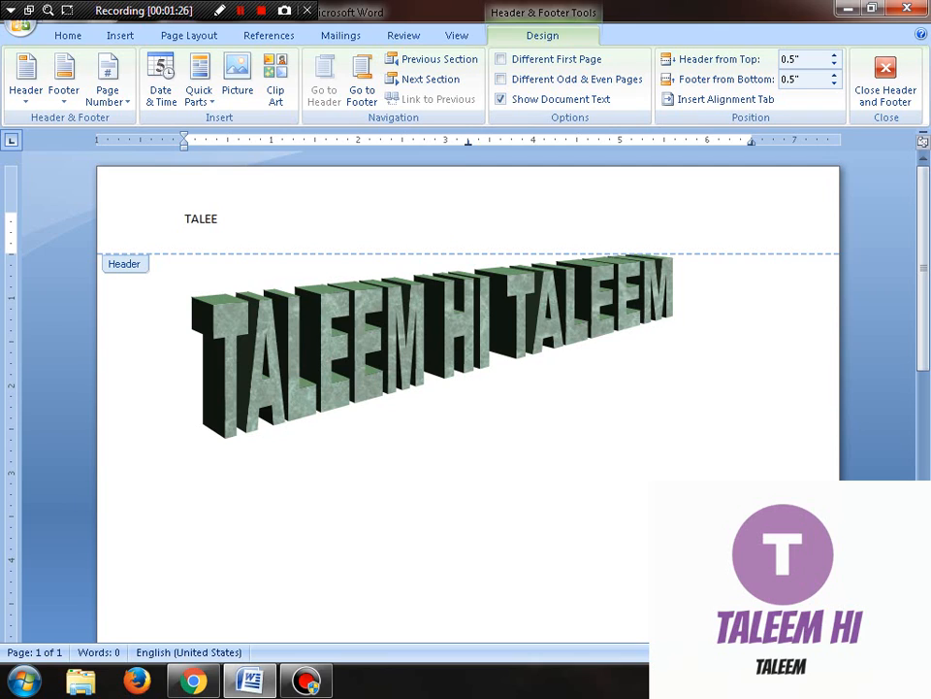
text(M HI TALEEM)
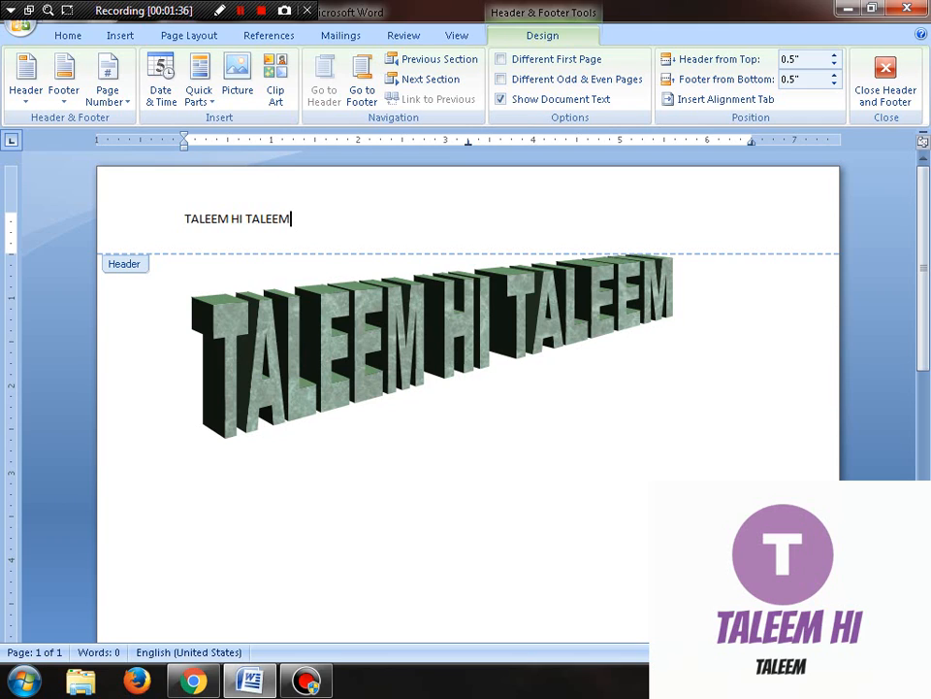
key(ctrl+e)
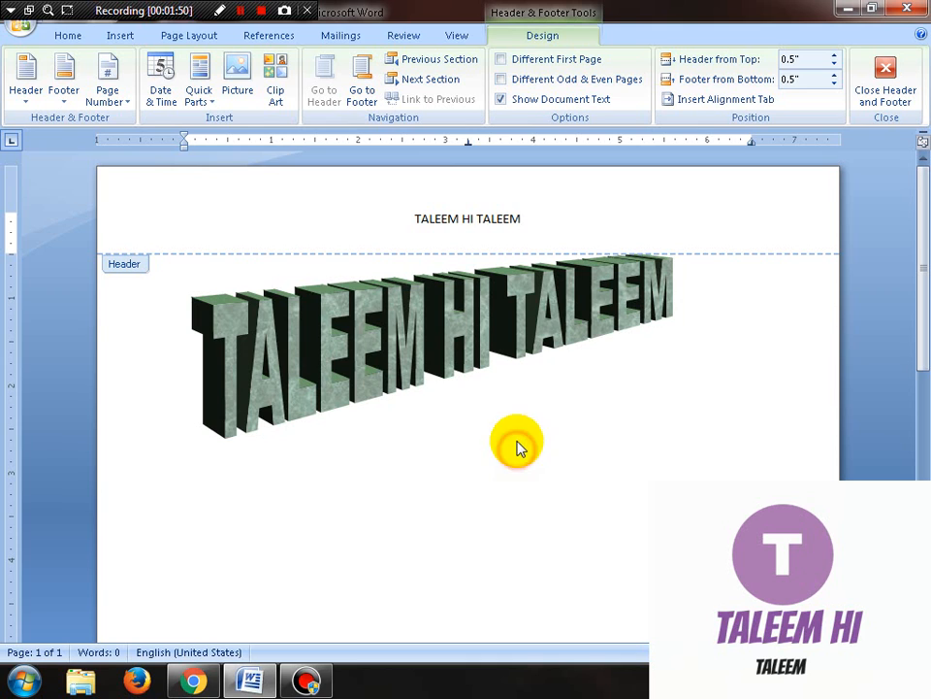
click(883, 68)
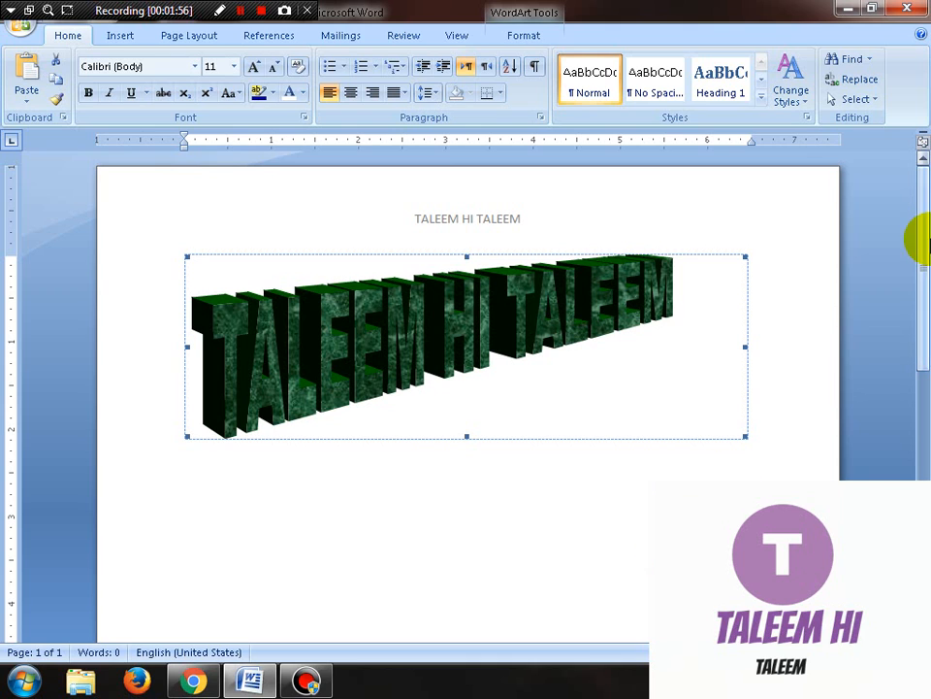
Extend the document with blank lines below the WordArt onto a second page and check the header there.
drag(917, 271, 928, 496)
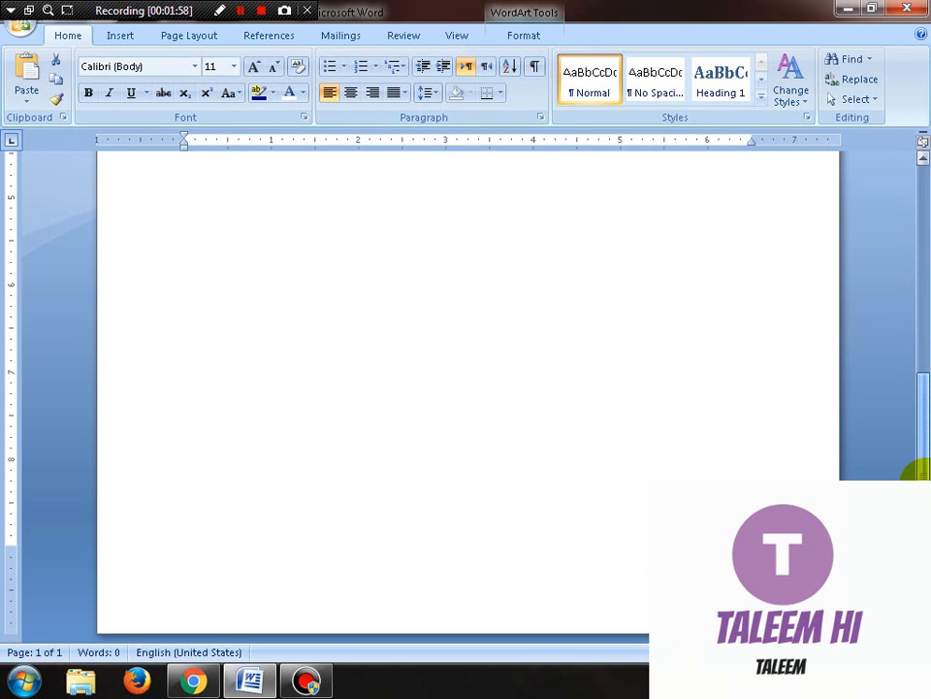
drag(920, 406, 921, 183)
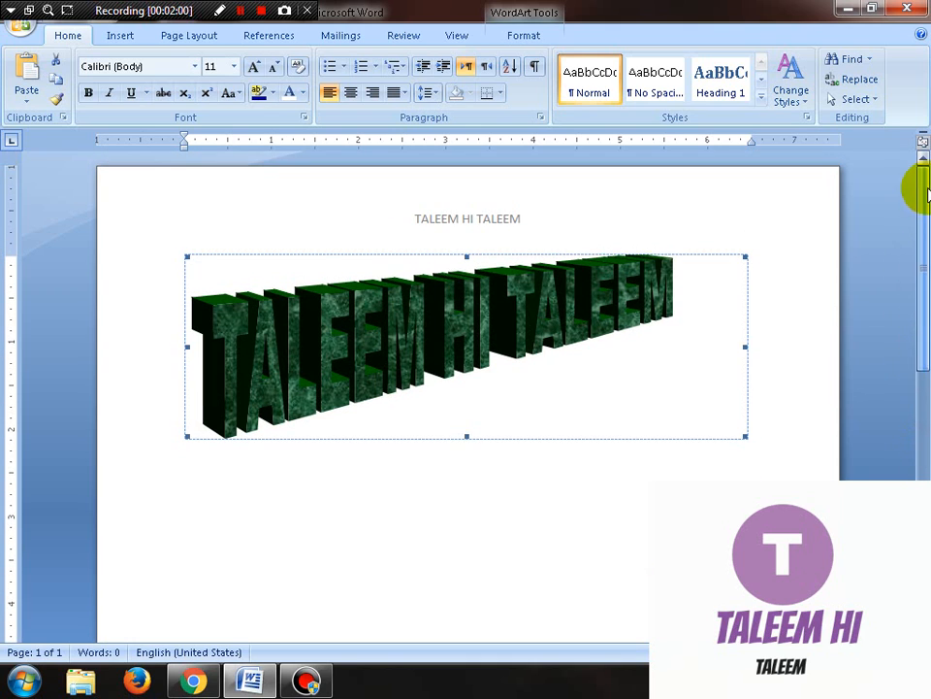
click(548, 483)
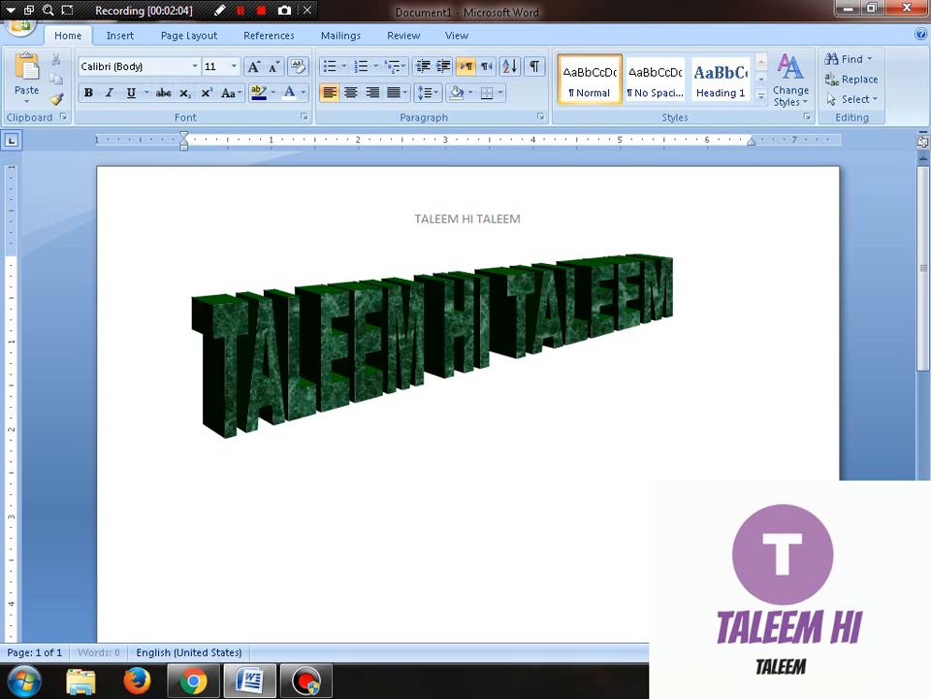
scroll(140, 440, down, 5)
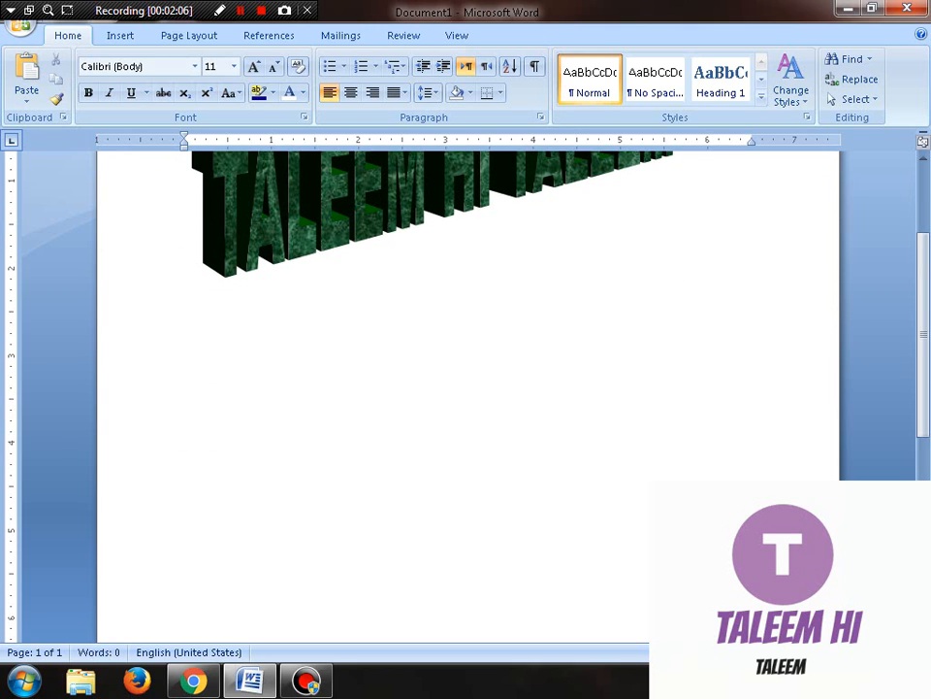
scroll(185, 609, down, 4)
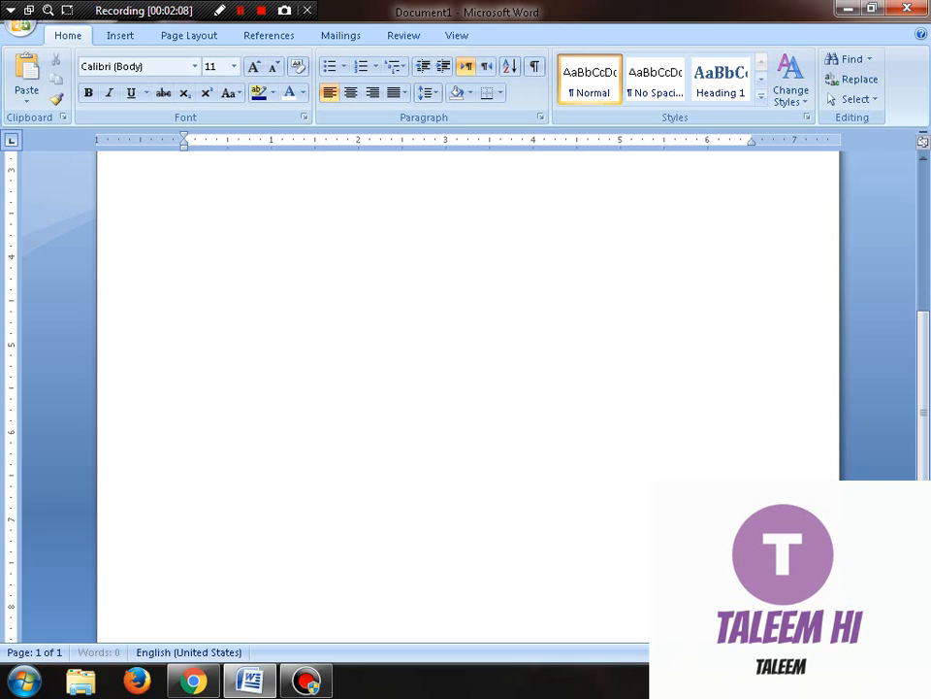
scroll(186, 609, down, 3)
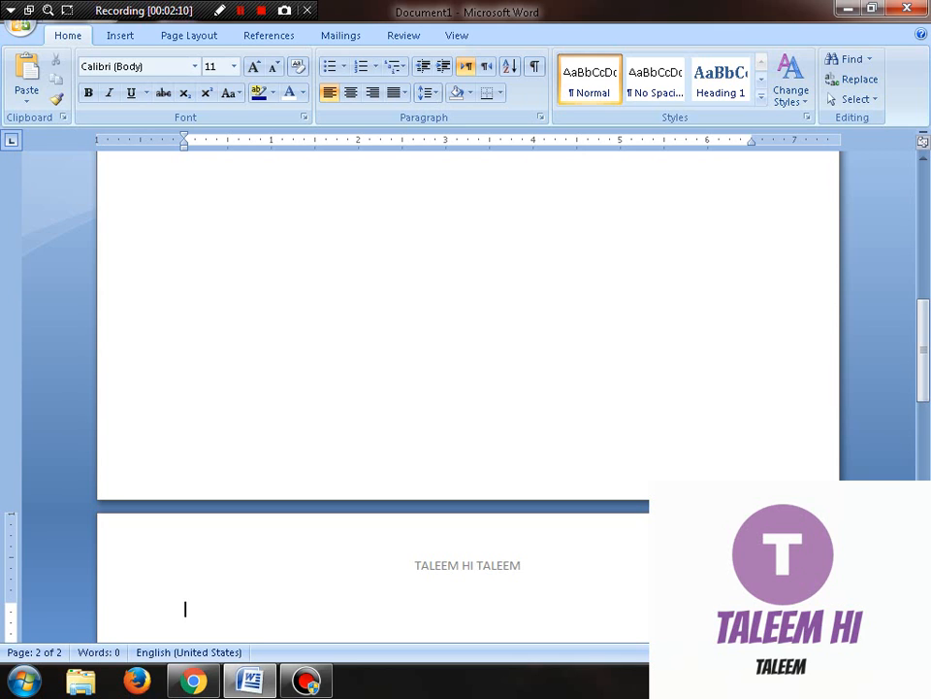
scroll(468, 388, down, 5)
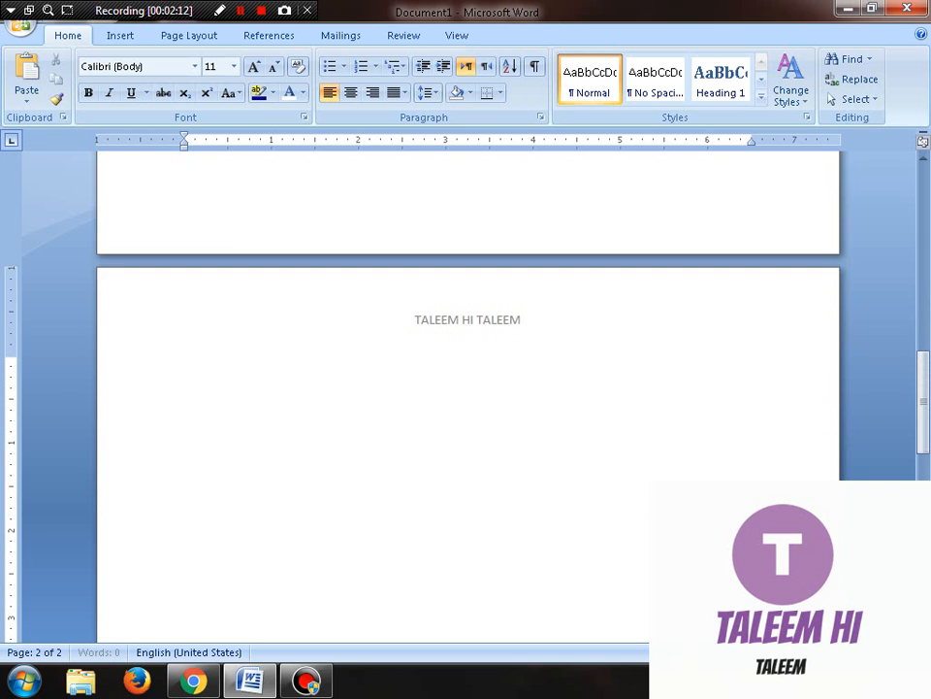
scroll(468, 388, down, 1)
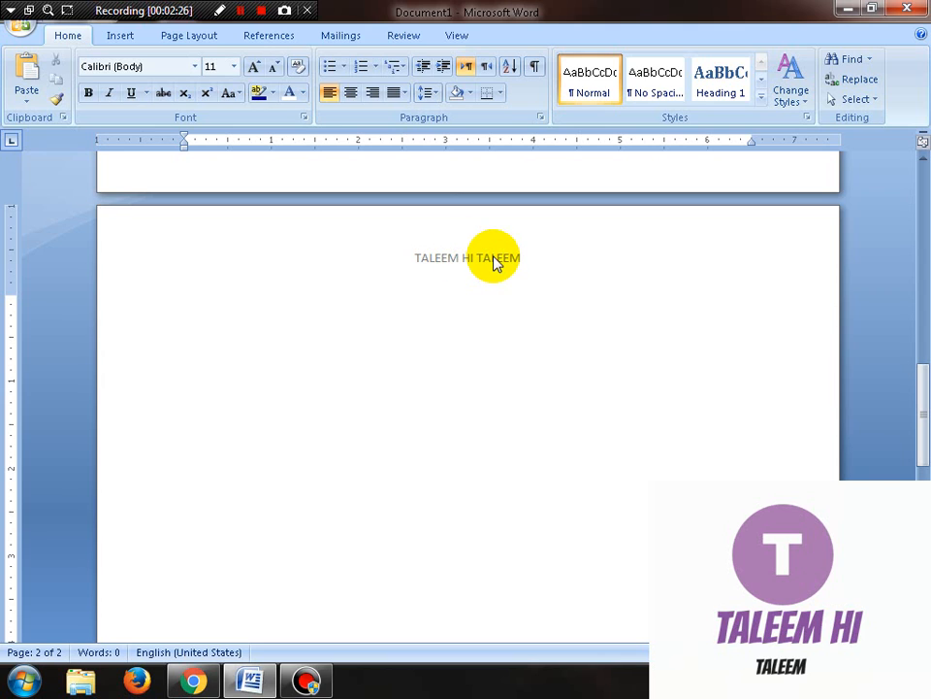
drag(919, 422, 917, 202)
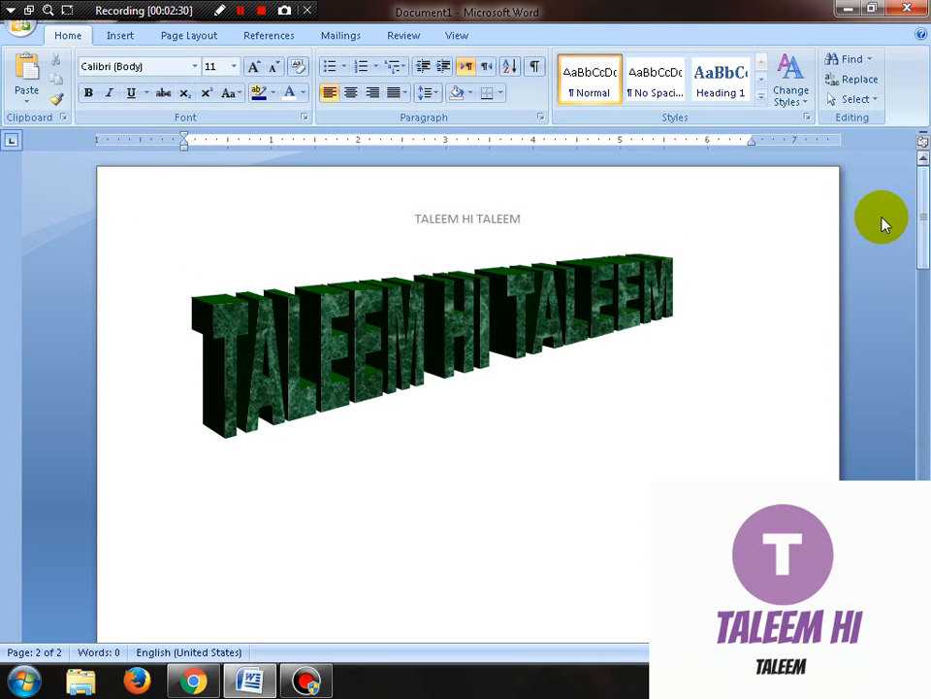
Add the page footer text "PAGE NO", center it, and return to the document body.
click(122, 37)
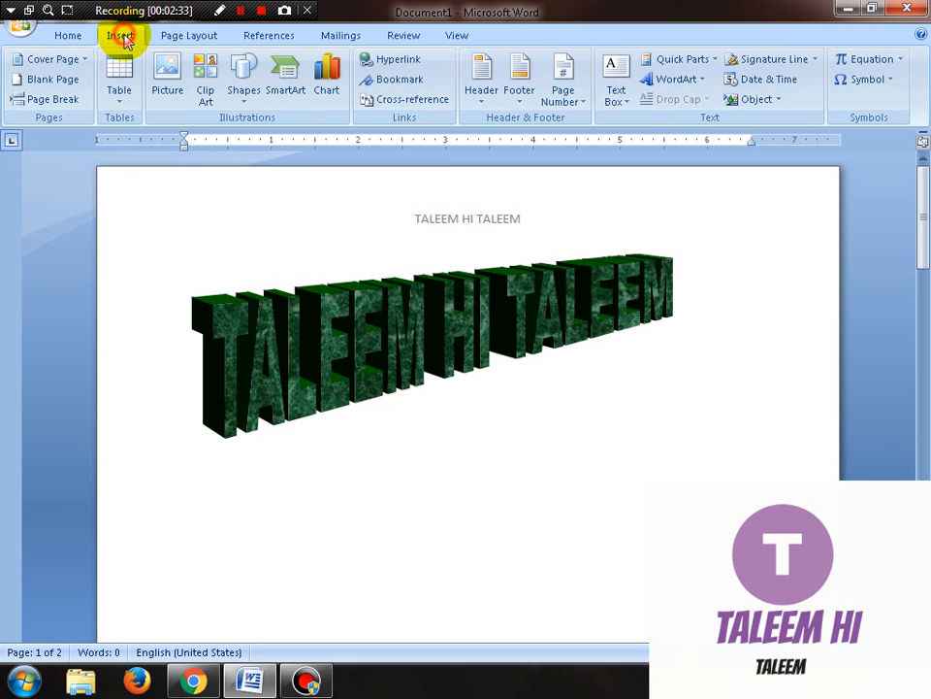
click(521, 93)
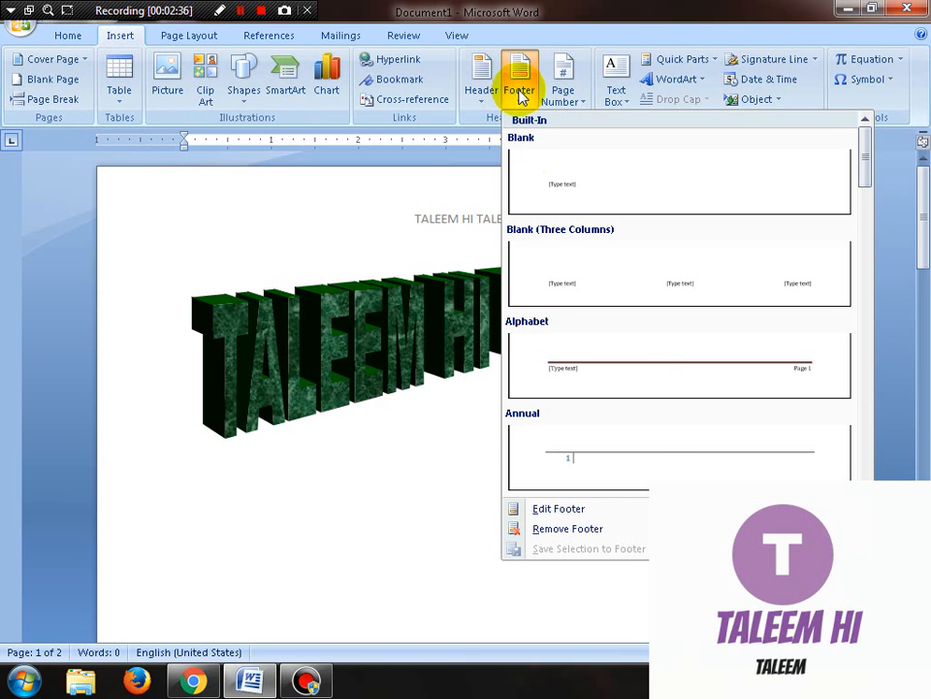
click(553, 508)
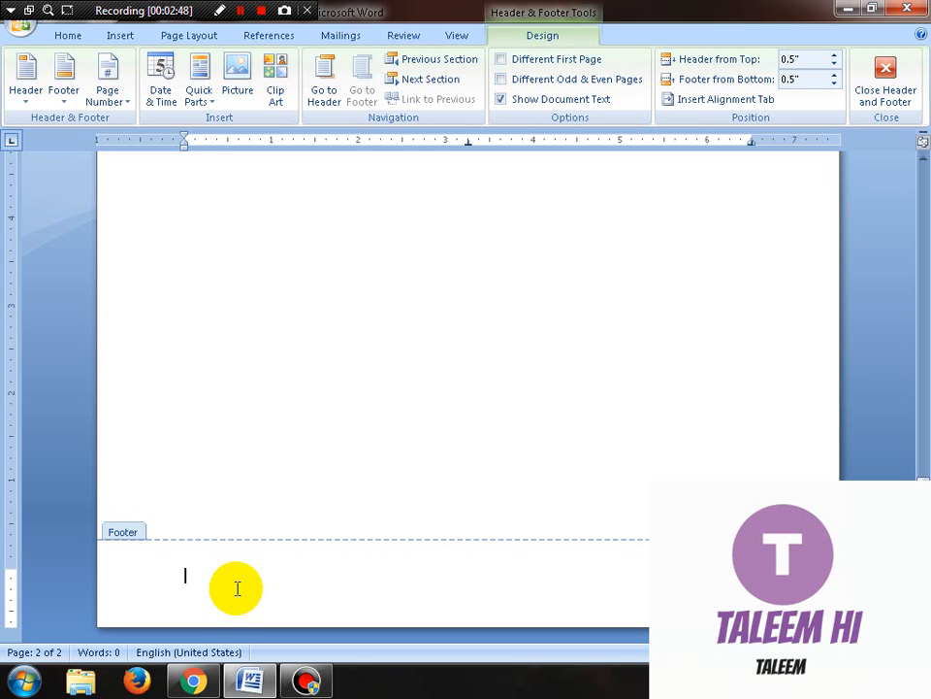
text(PAGW)
key(BackSpace)
text(E)
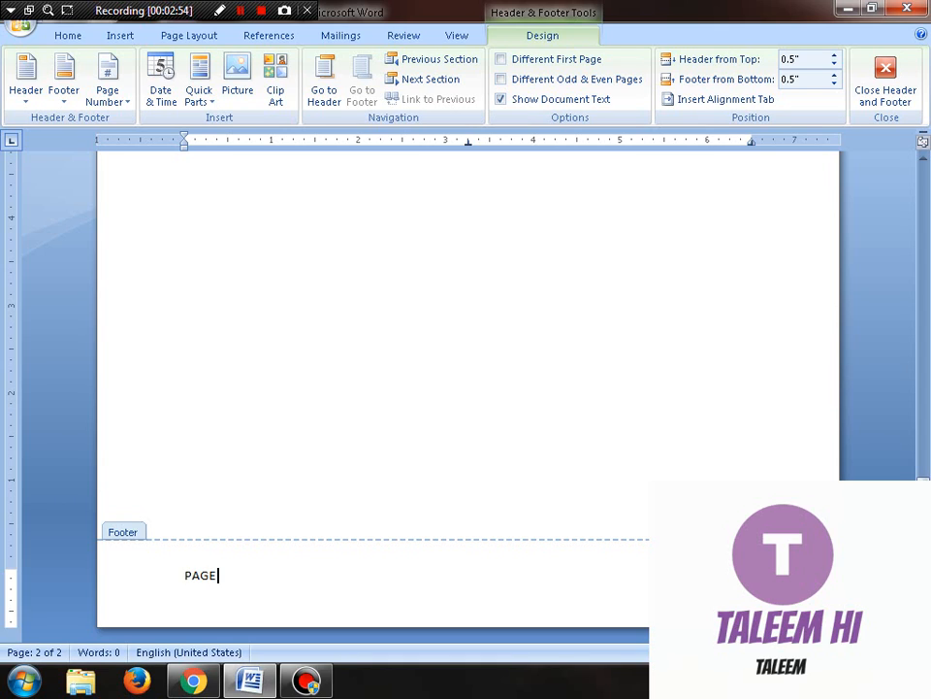
text( NO)
key(ctrl+e)
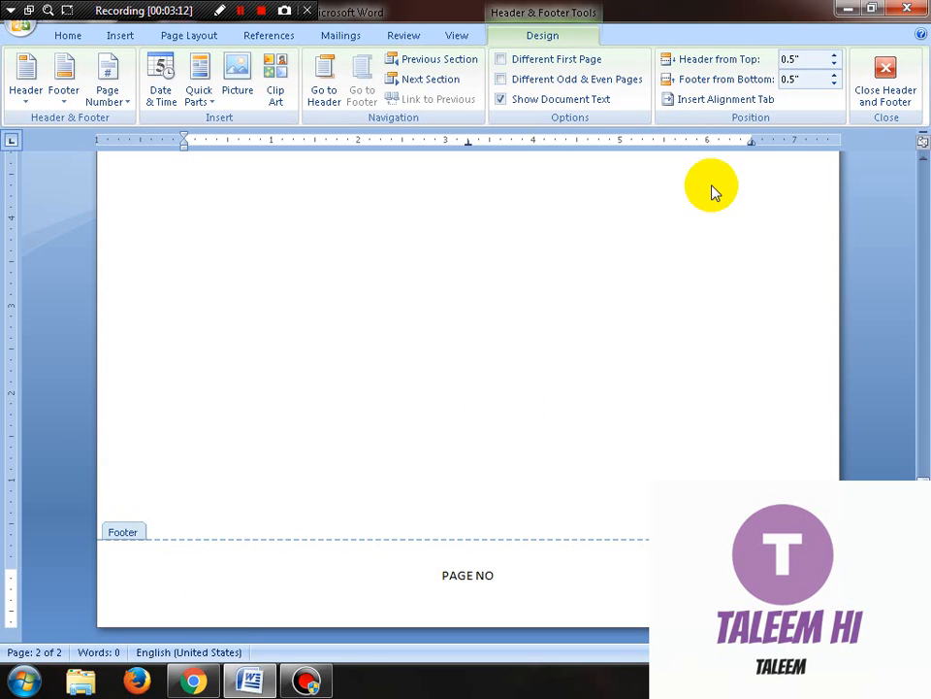
click(885, 79)
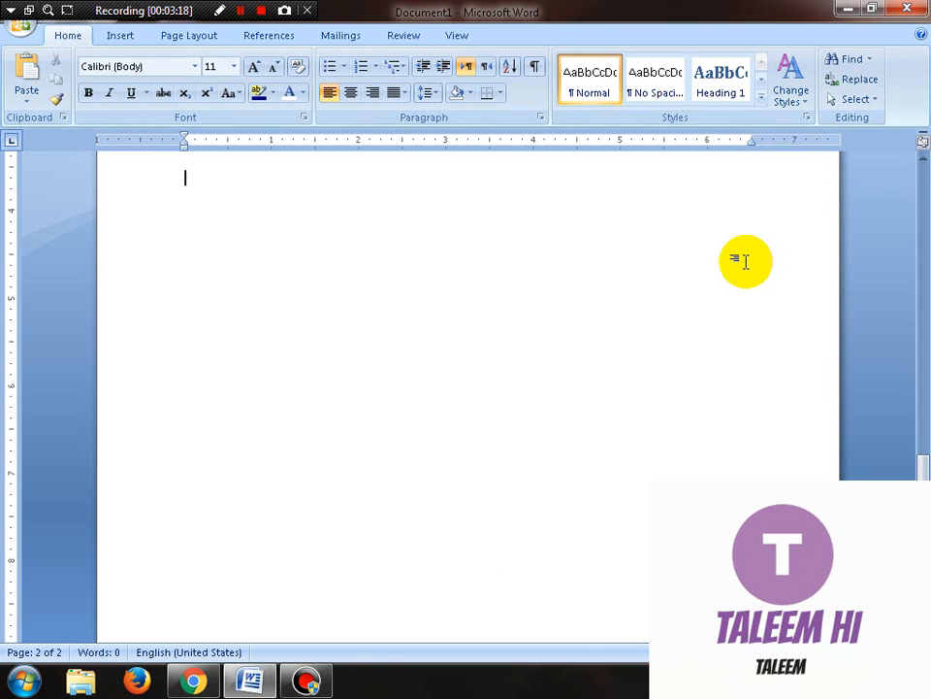
Examine the first page from the start of the document down to its footer.
key(ctrl+Home)
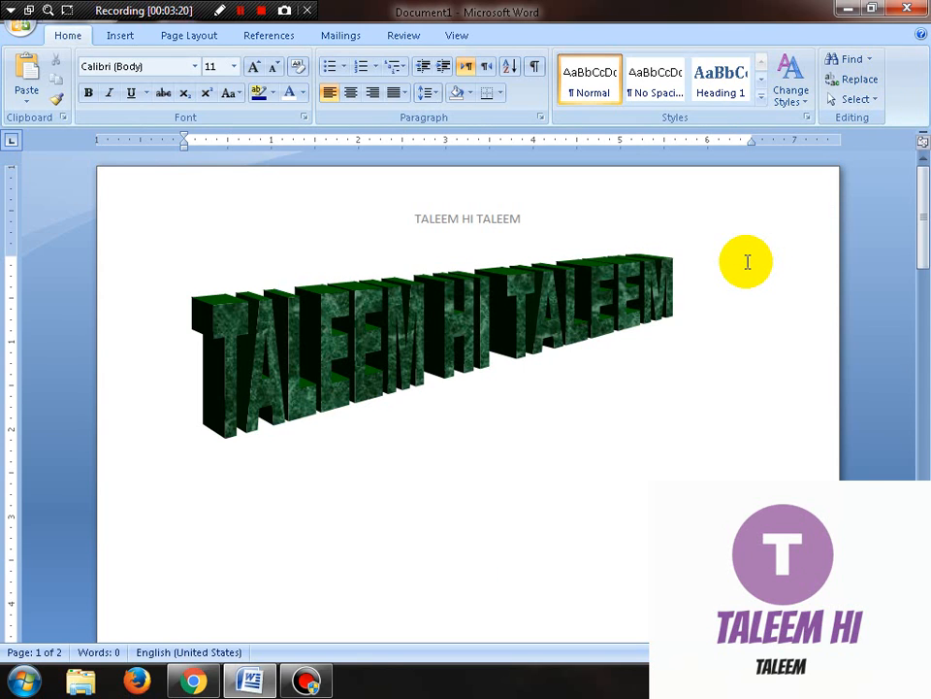
key(Down)
key(Down)
key(Down)
key(Down)
key(Down)
key(Down)
key(Down)
key(Down)
key(Down)
key(Down)
key(Down)
key(Down)
key(Down)
key(Down)
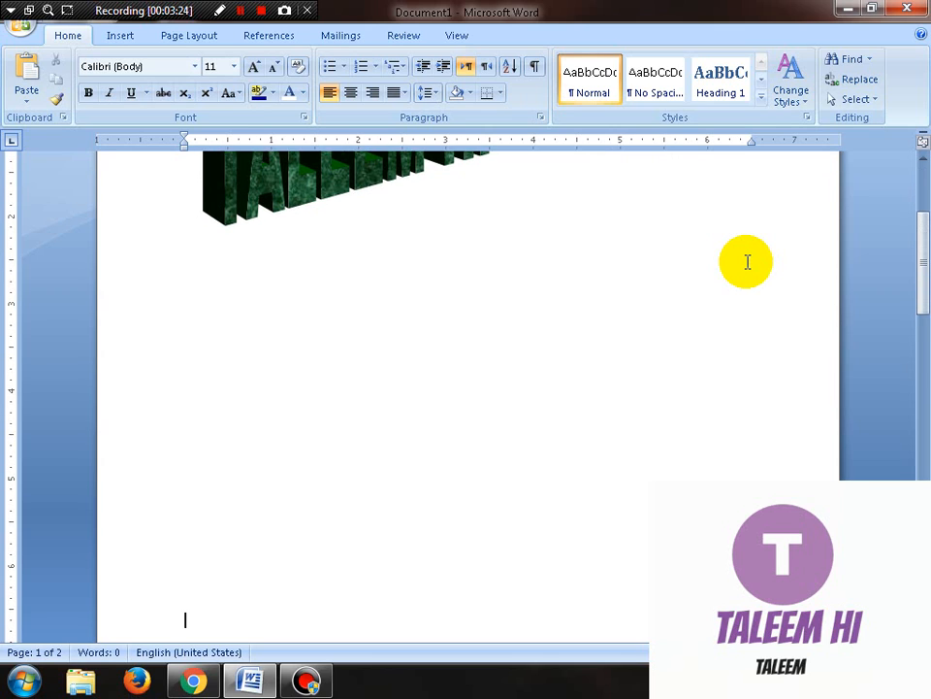
key(Down)
key(Down)
key(Down)
key(Down)
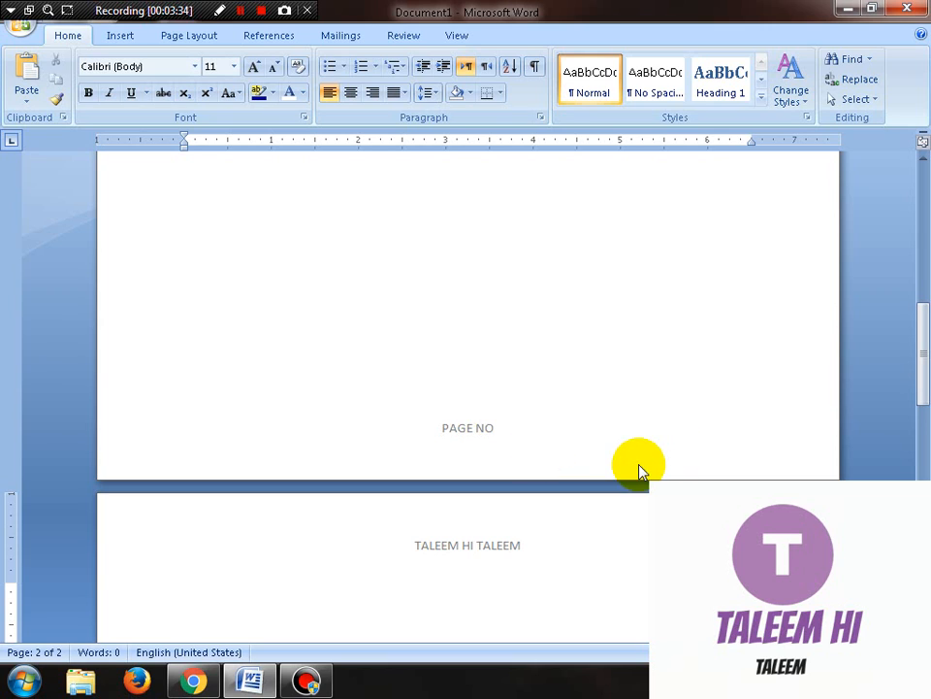
Examine the second page's header and the footer at its end.
key(Return)
key(Return)
key(Return)
key(Return)
key(Return)
key(Return)
key(Return)
key(Return)
key(Return)
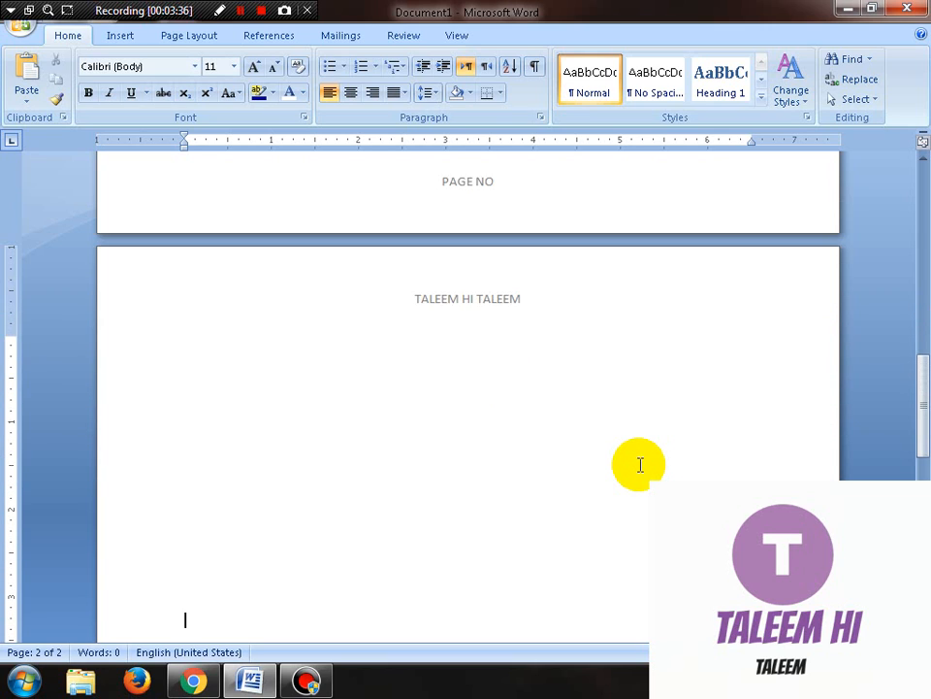
key(Return)
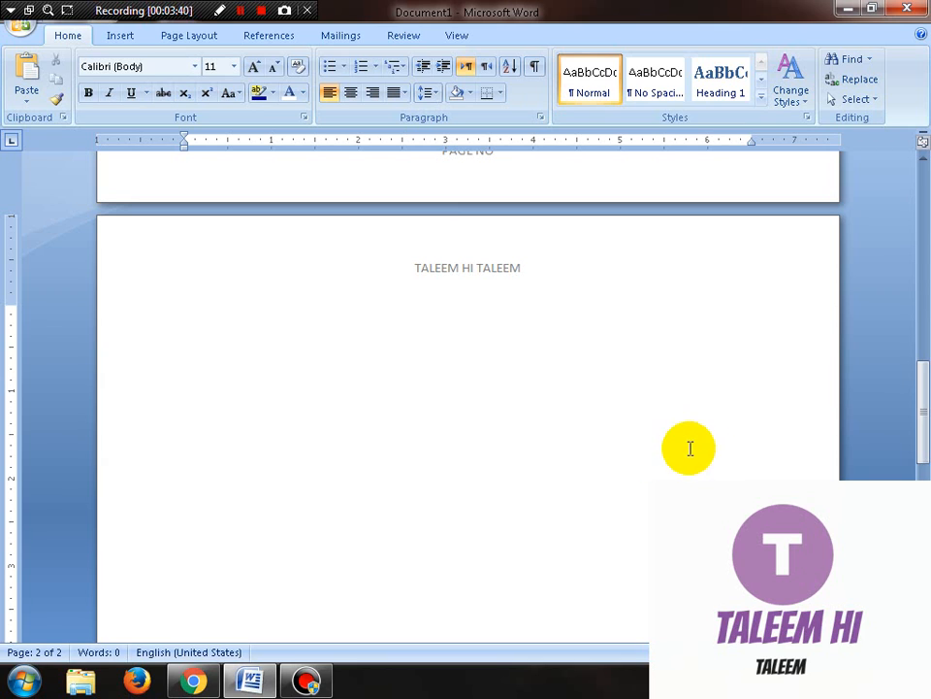
drag(917, 433, 925, 552)
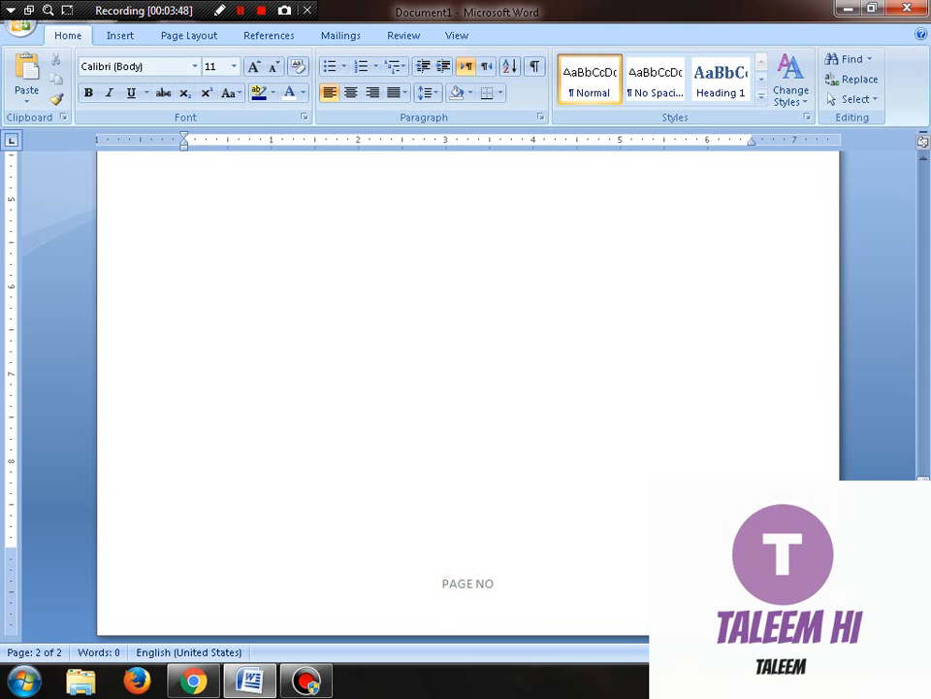
drag(917, 563, 915, 217)
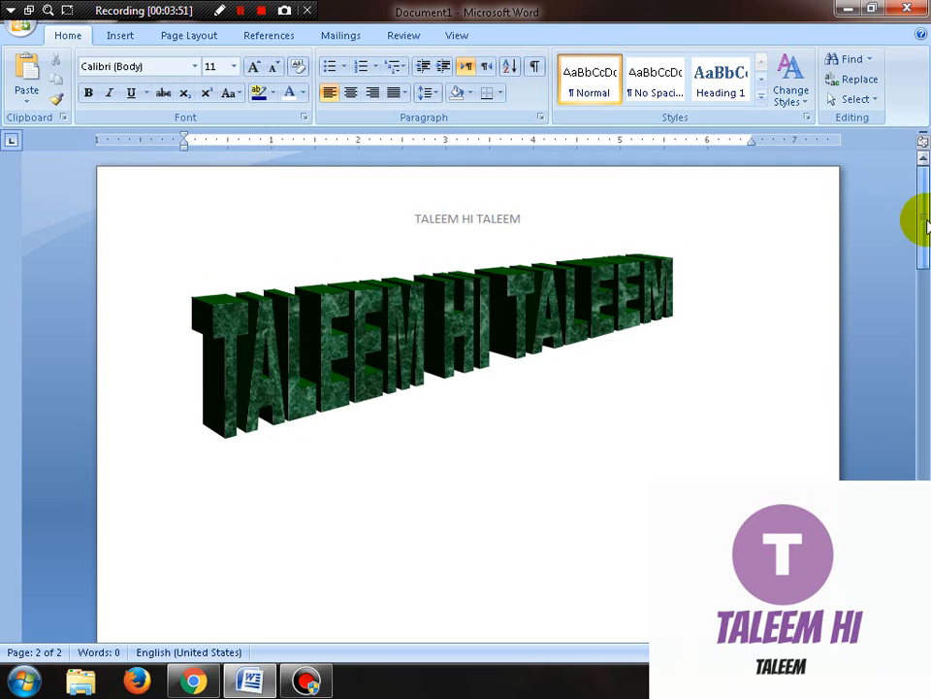
Replace the header with the built-in Blank (Three Columns) design and select its text placeholders one after another.
click(116, 39)
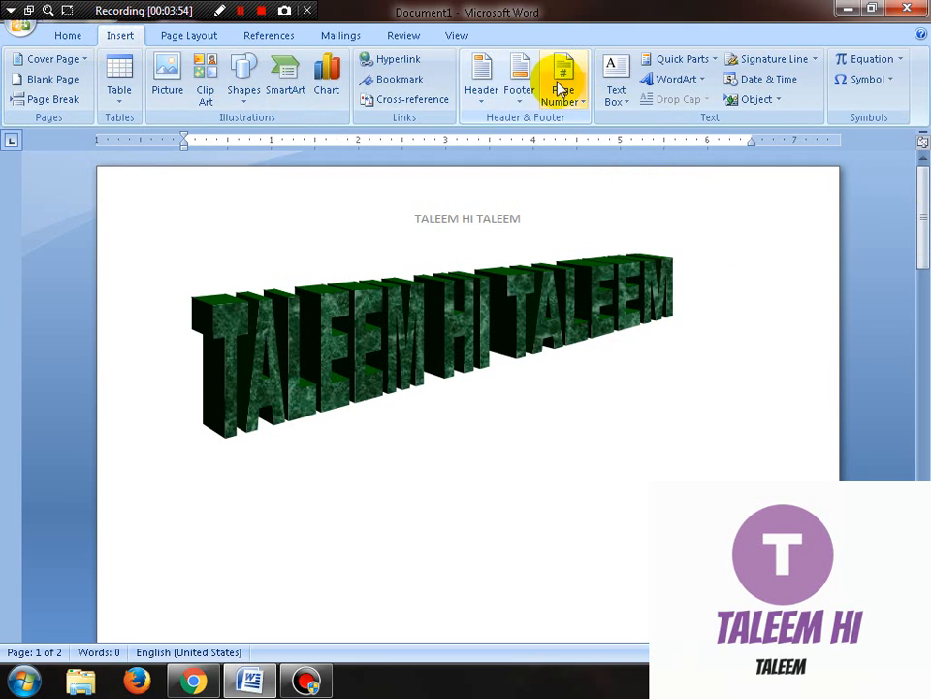
click(483, 92)
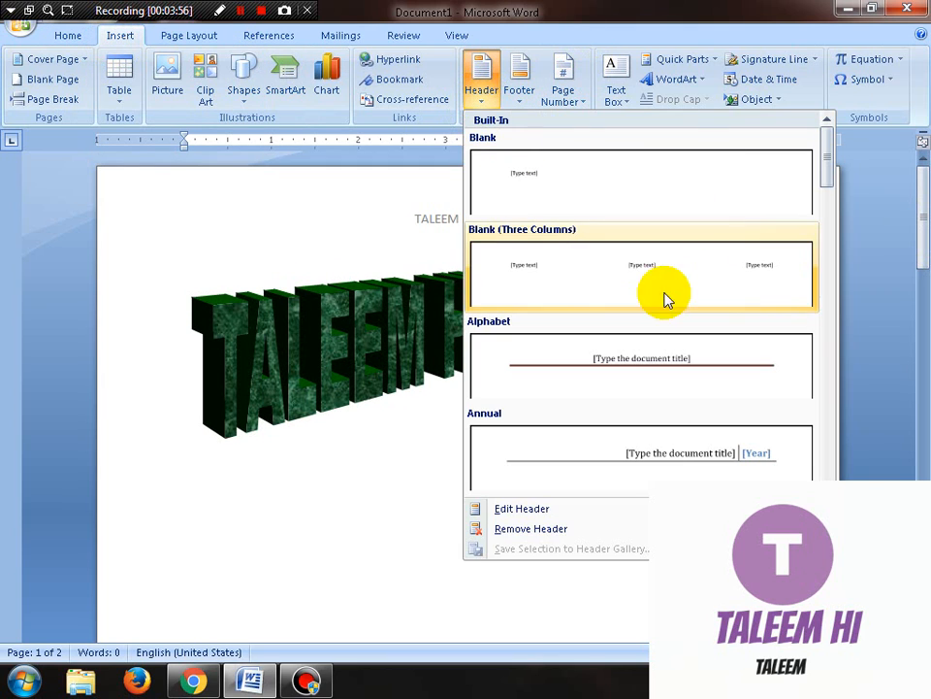
click(612, 287)
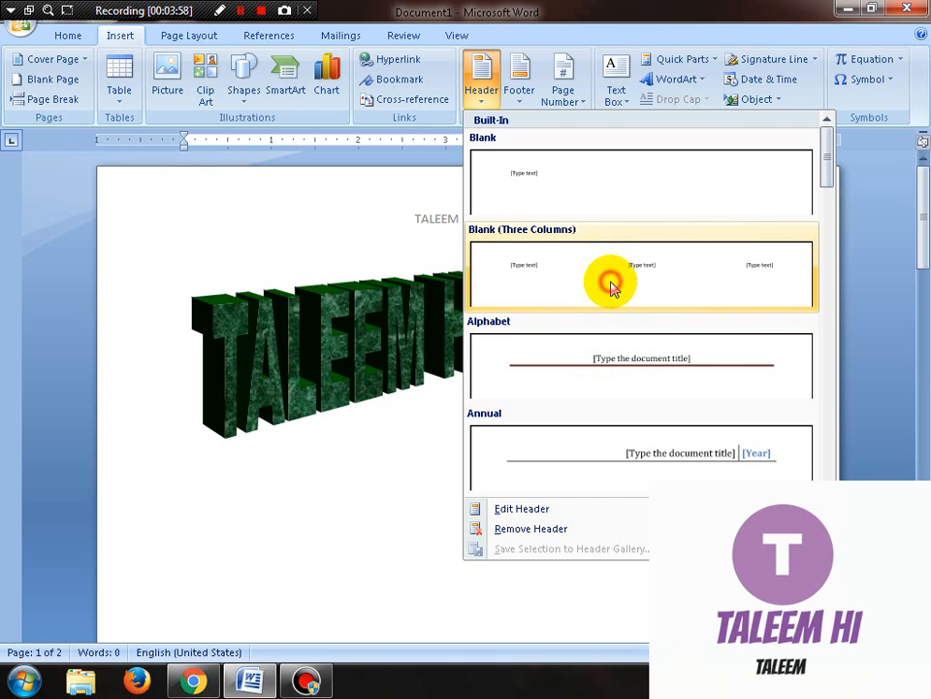
click(232, 222)
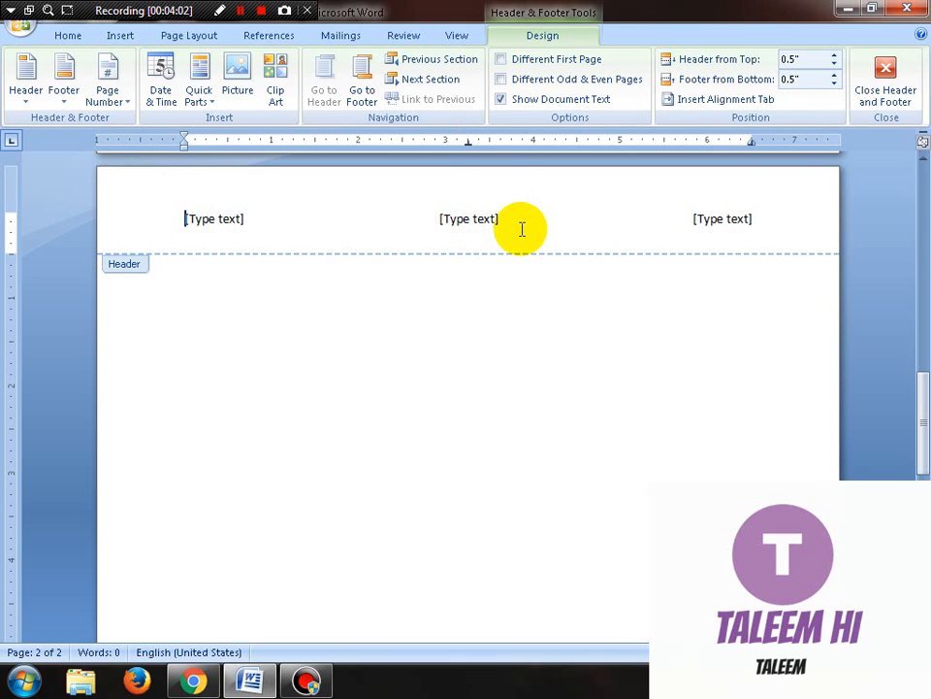
click(230, 218)
click(473, 220)
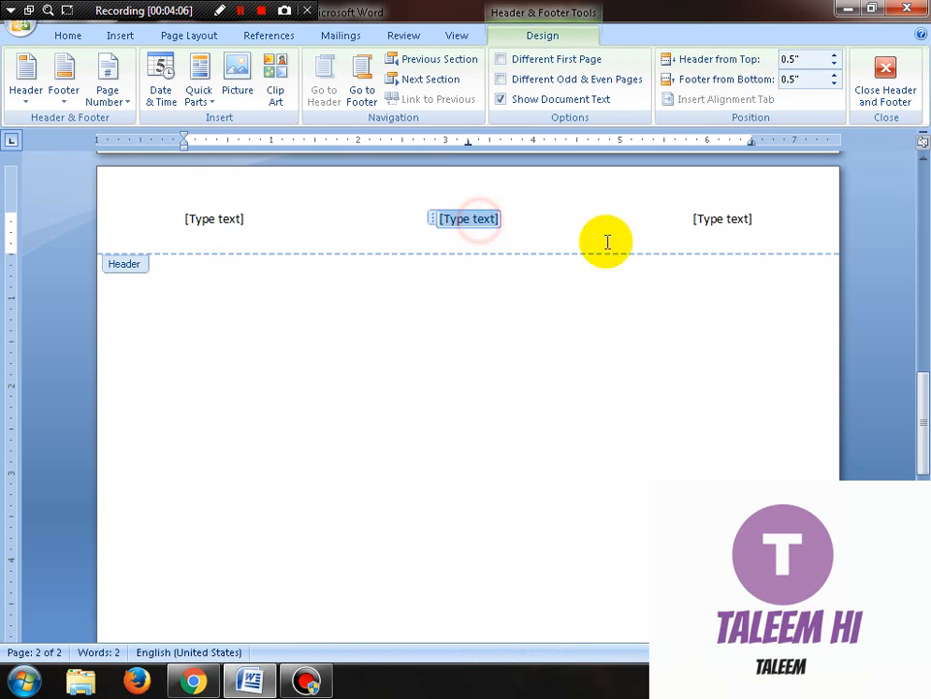
click(734, 221)
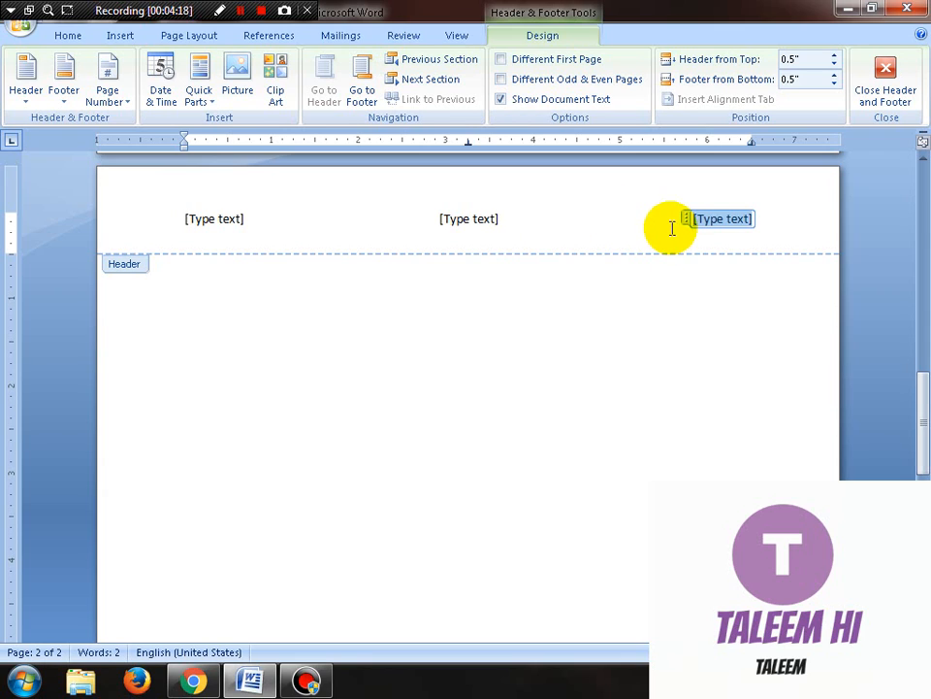
Fill the three header placeholders with 1, 2 and 3 in order, and return to the document body.
click(213, 221)
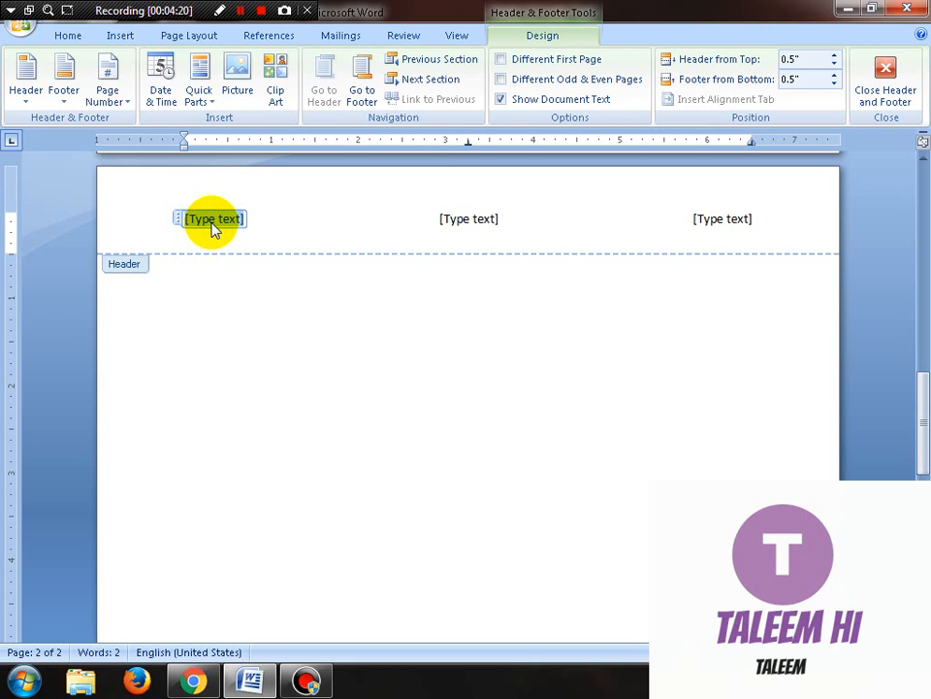
click(224, 222)
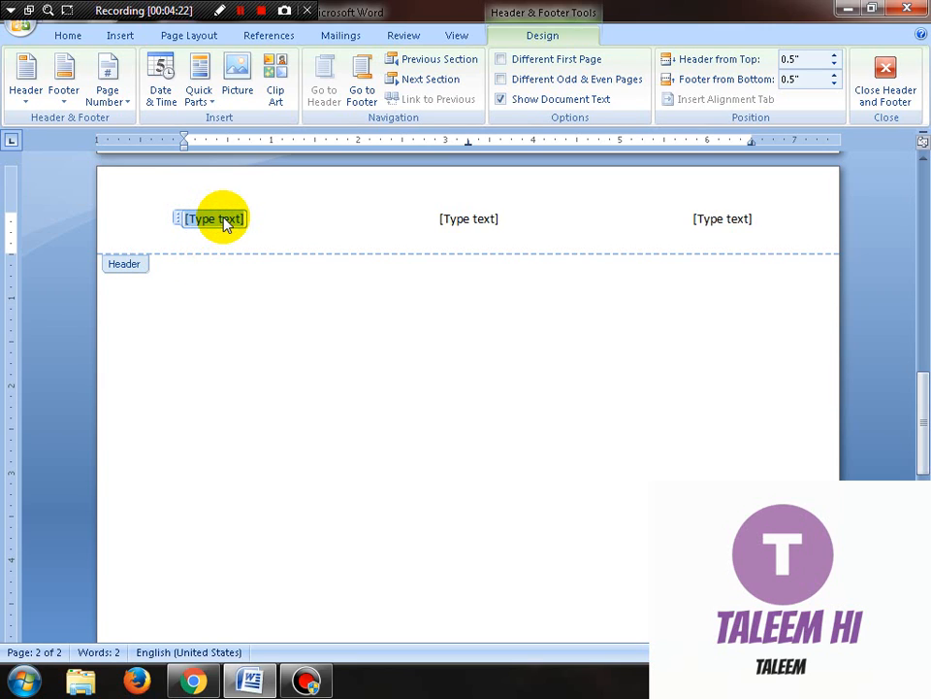
text(1)
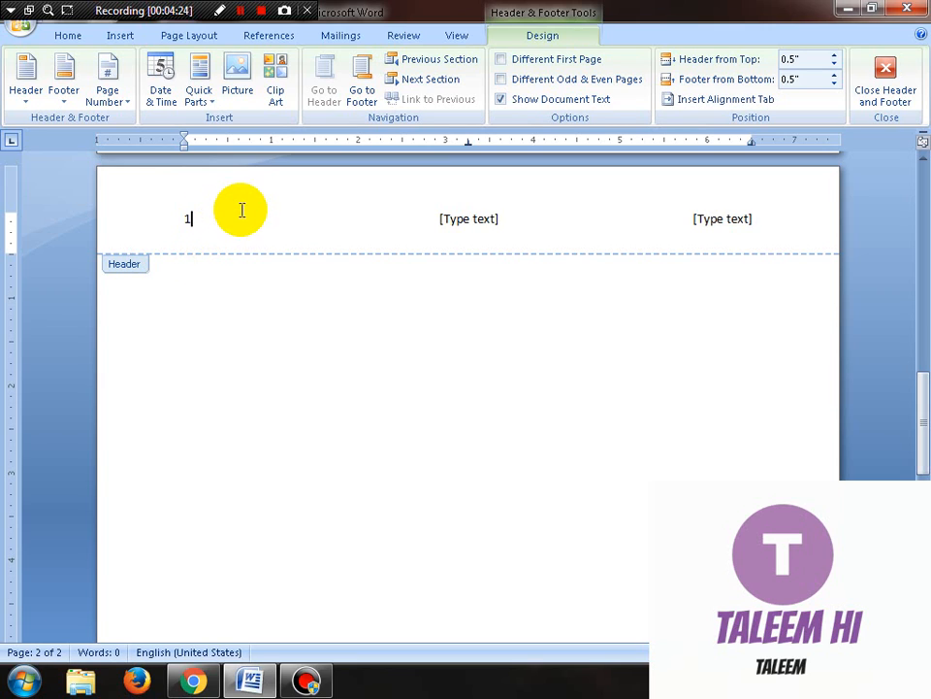
click(475, 218)
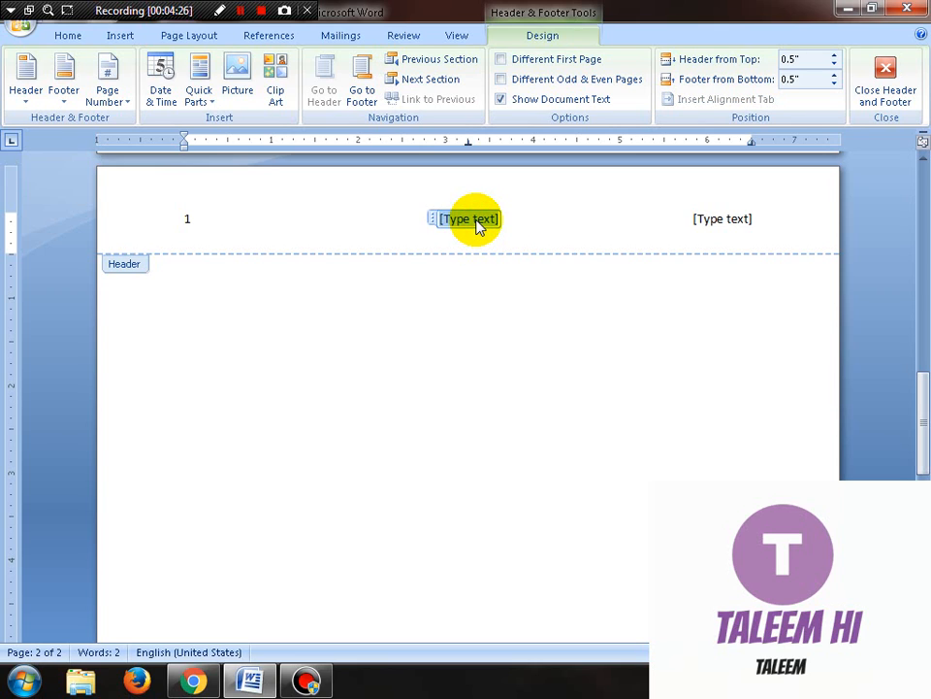
text(2)
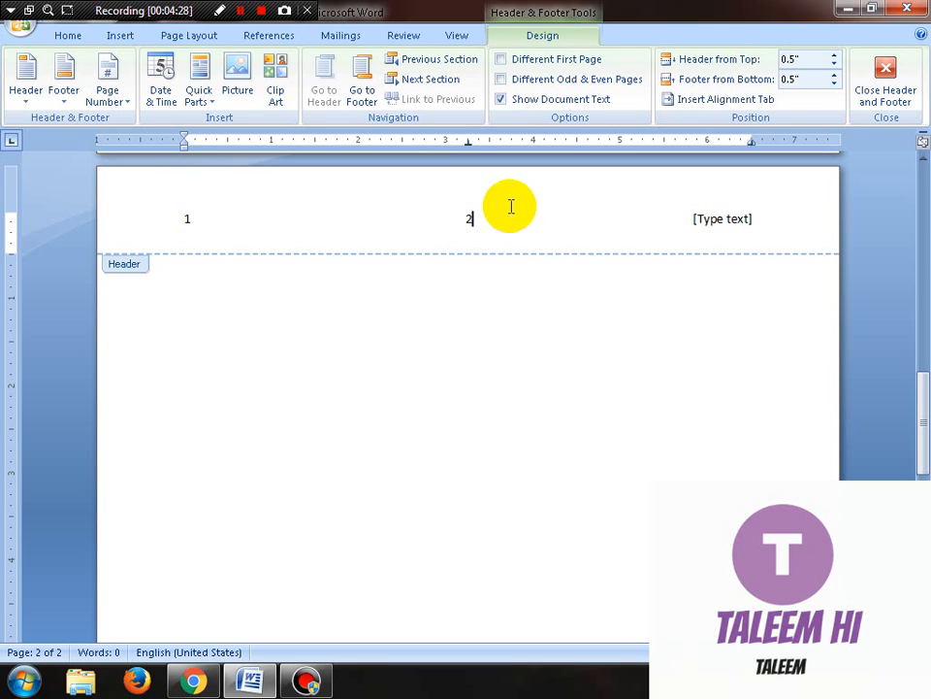
click(725, 220)
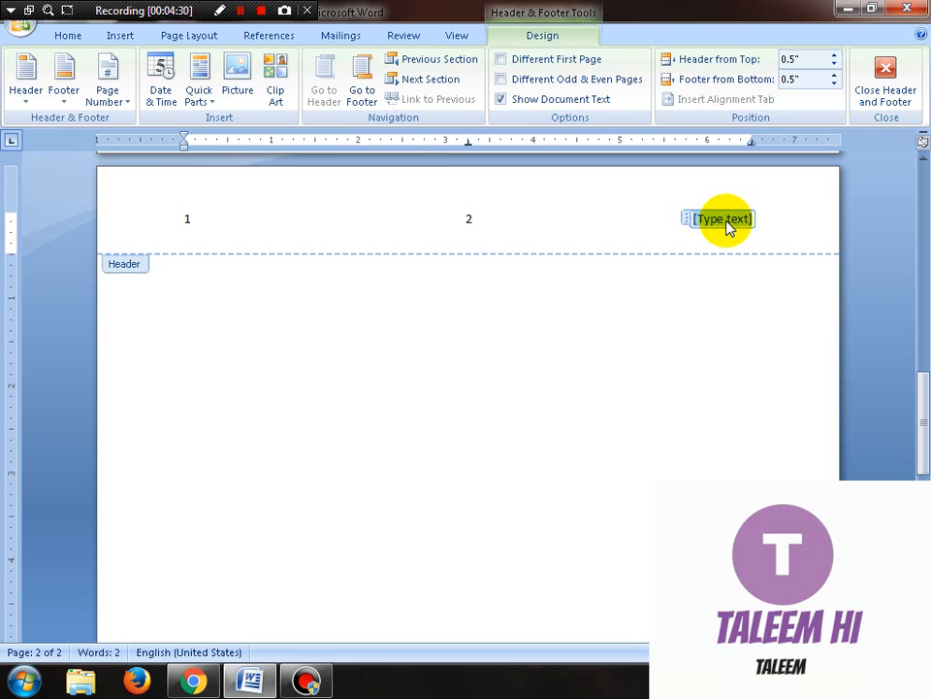
text(3)
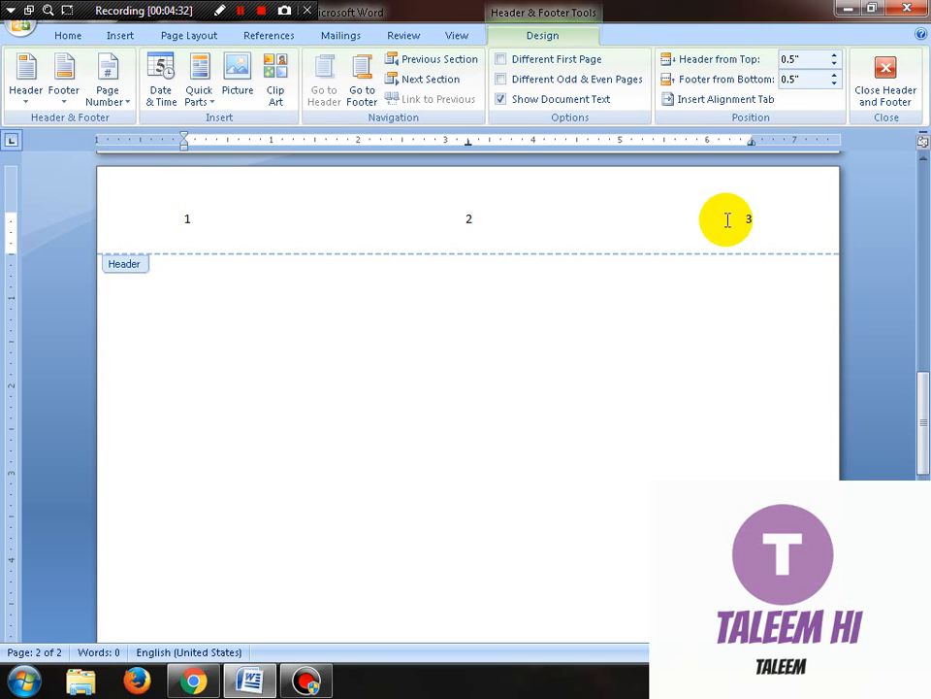
click(882, 78)
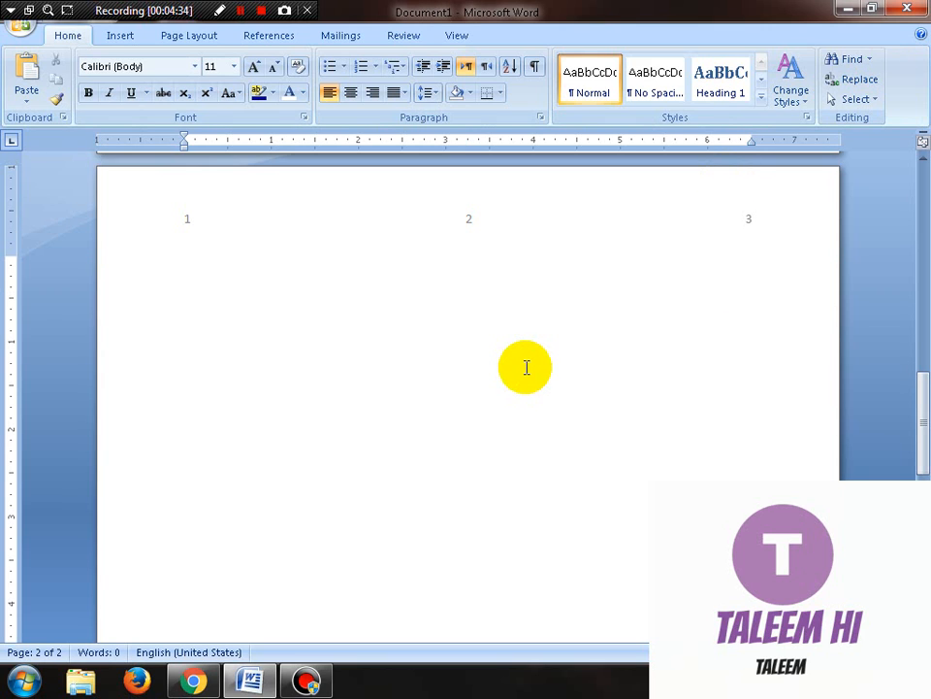
Add blank lines to the document body until the text cursor moves well down onto a third page.
drag(918, 395, 923, 429)
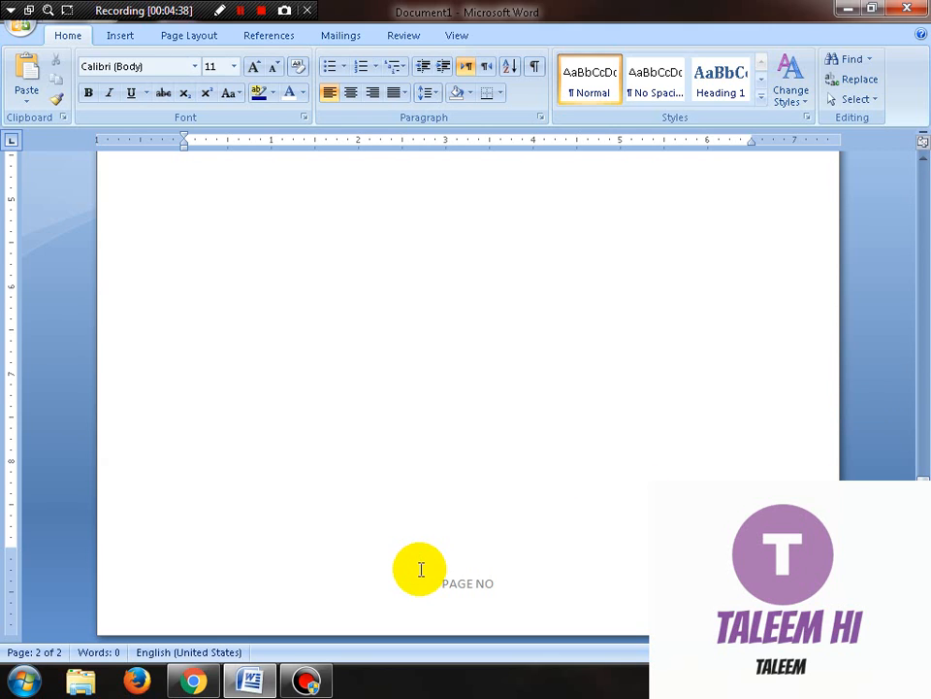
click(439, 536)
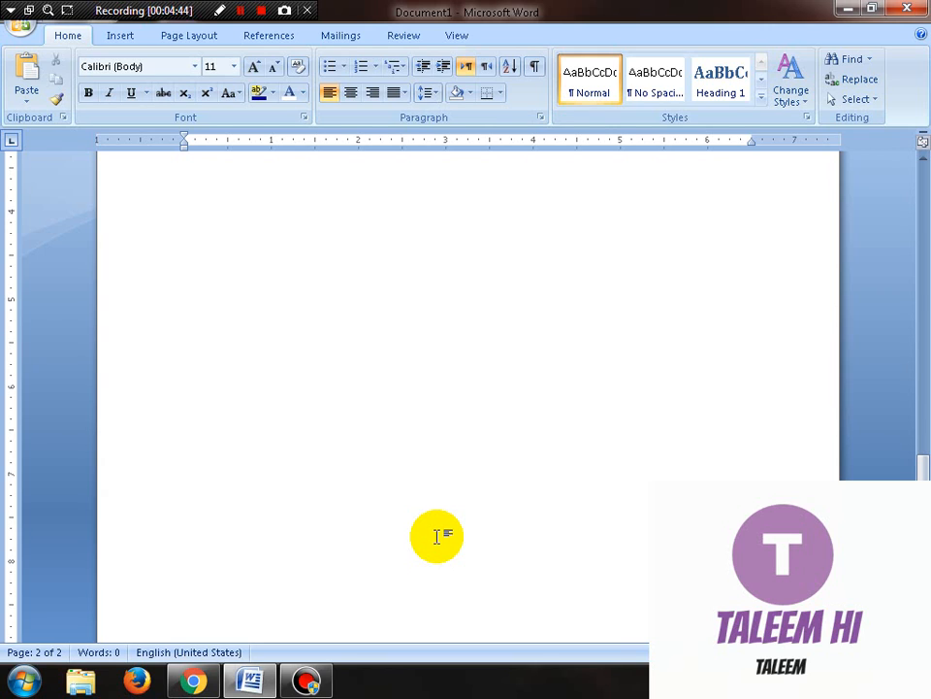
key(Return)
key(Return)
key(Return)
key(Return)
key(Return)
key(Return)
key(Return)
key(Return)
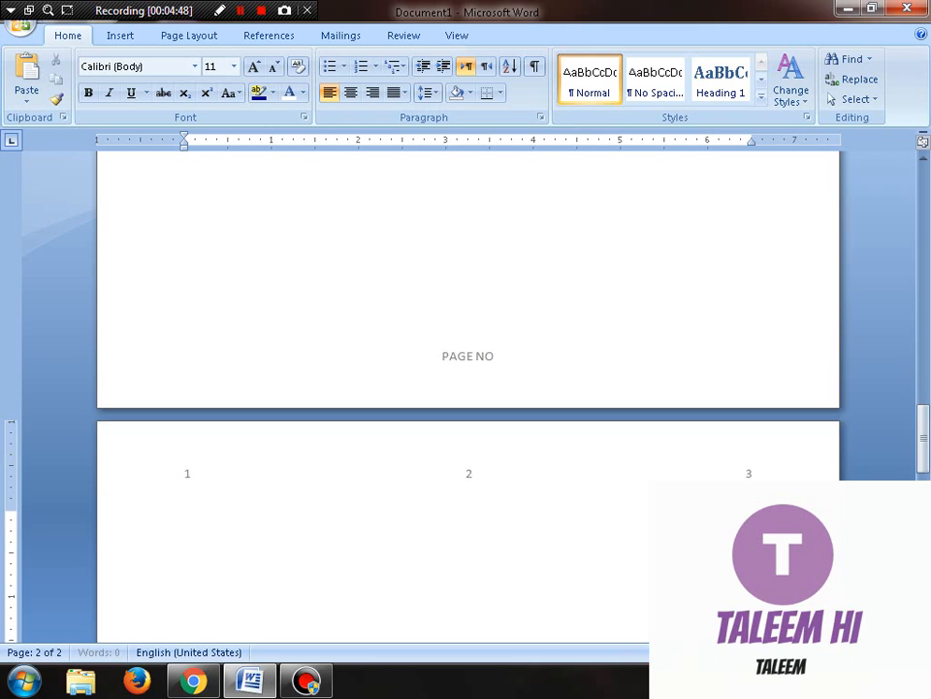
key(Return)
key(Return)
key(Return)
key(Return)
key(Return)
key(Return)
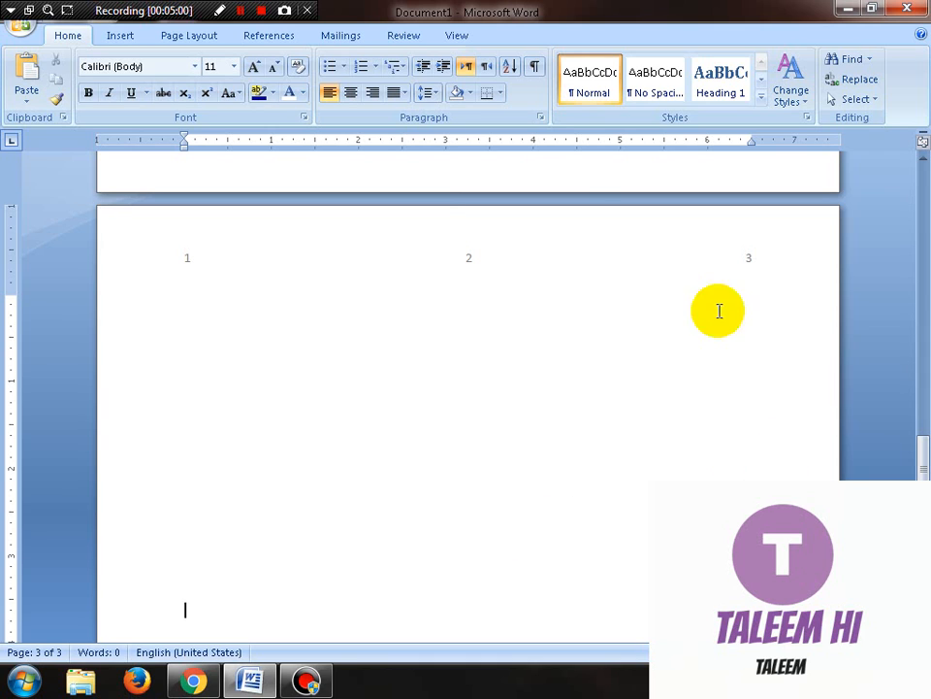
Replace the three-column header with the built-in Blank header design.
drag(924, 476, 923, 423)
click(477, 501)
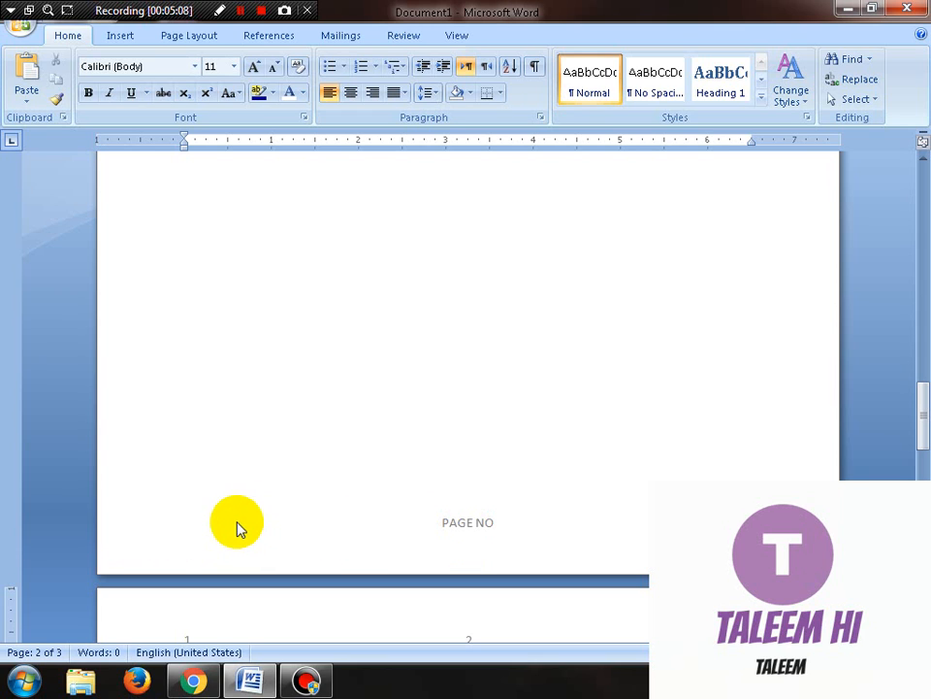
drag(922, 374, 925, 255)
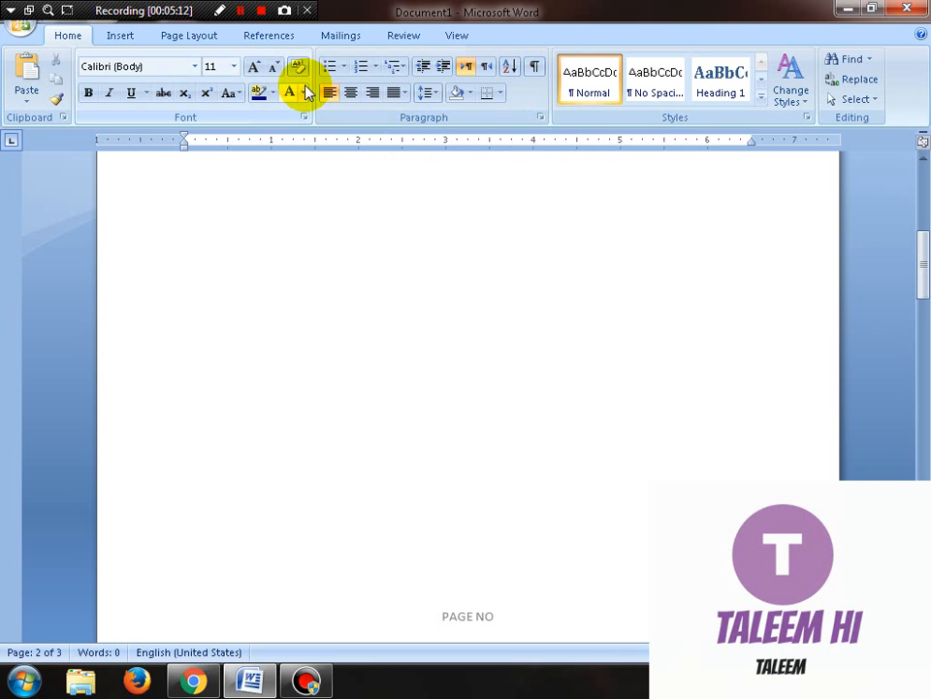
click(119, 35)
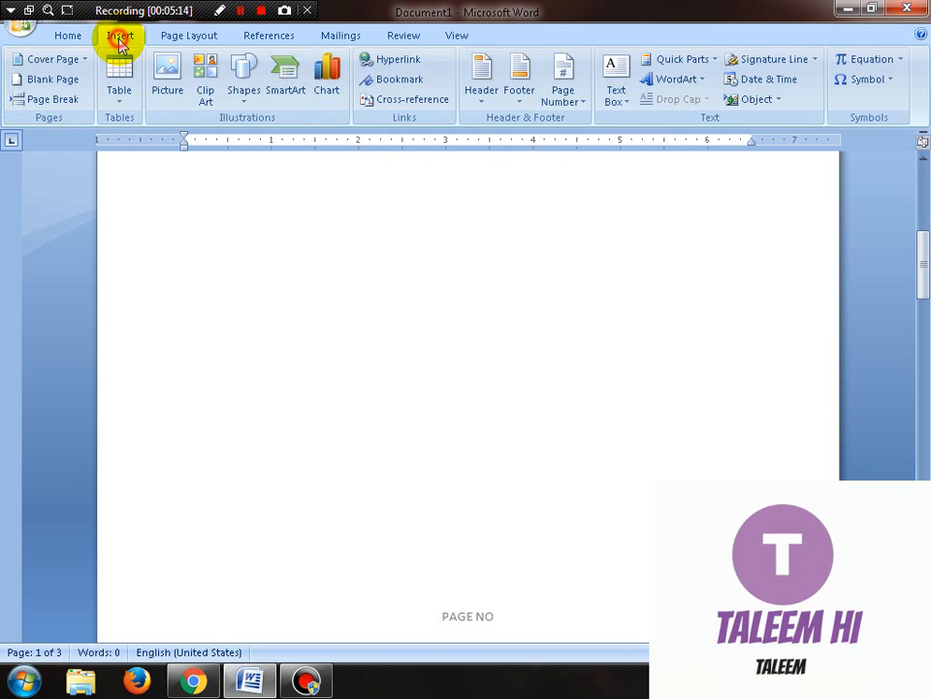
click(490, 97)
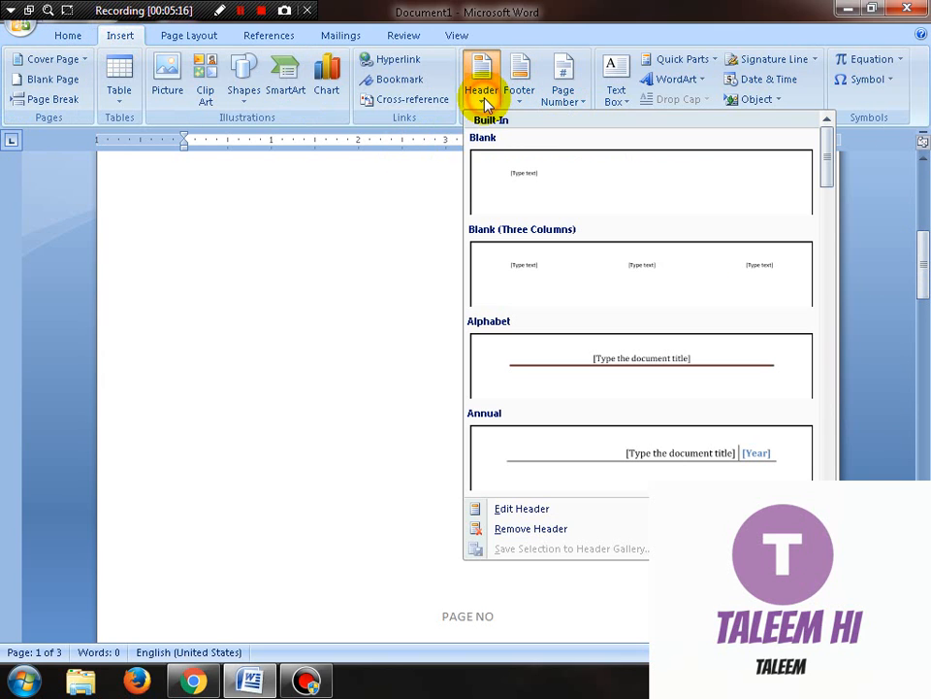
click(544, 190)
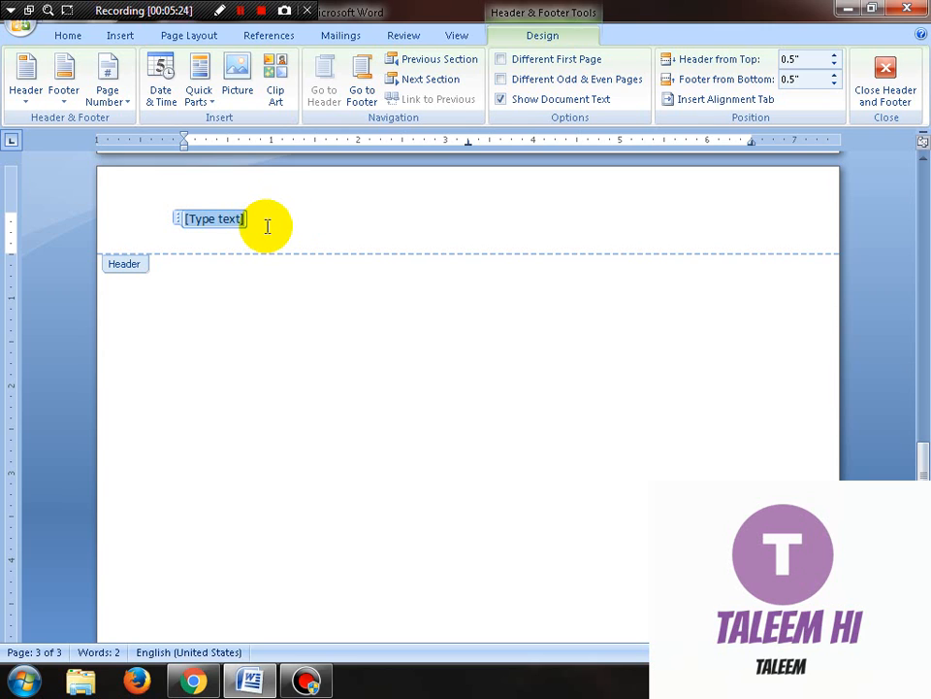
Change the header to the built-in Alphabet design with a document title placeholder.
click(121, 37)
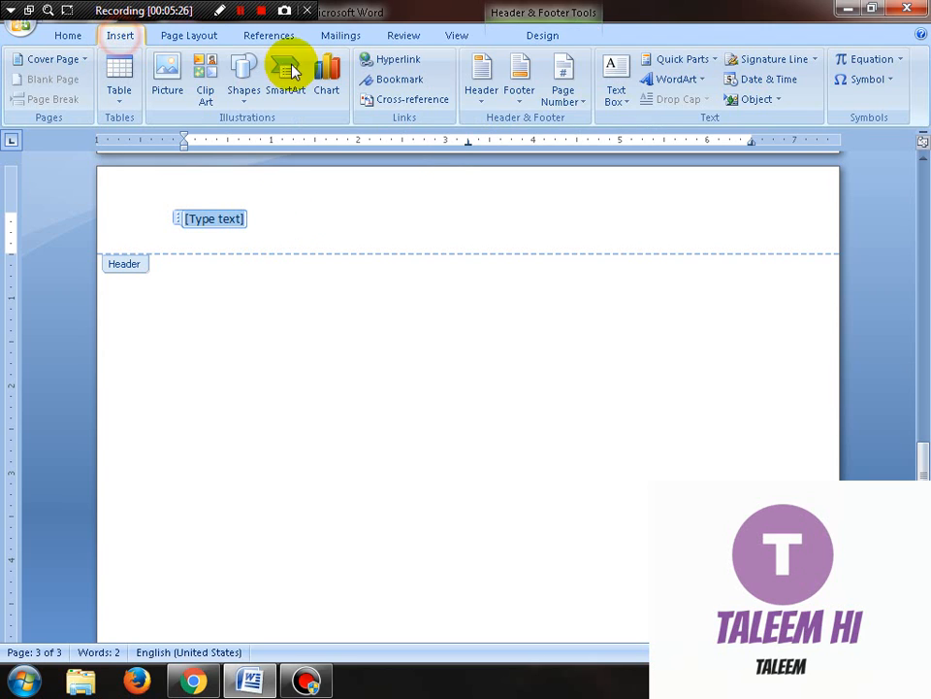
click(481, 97)
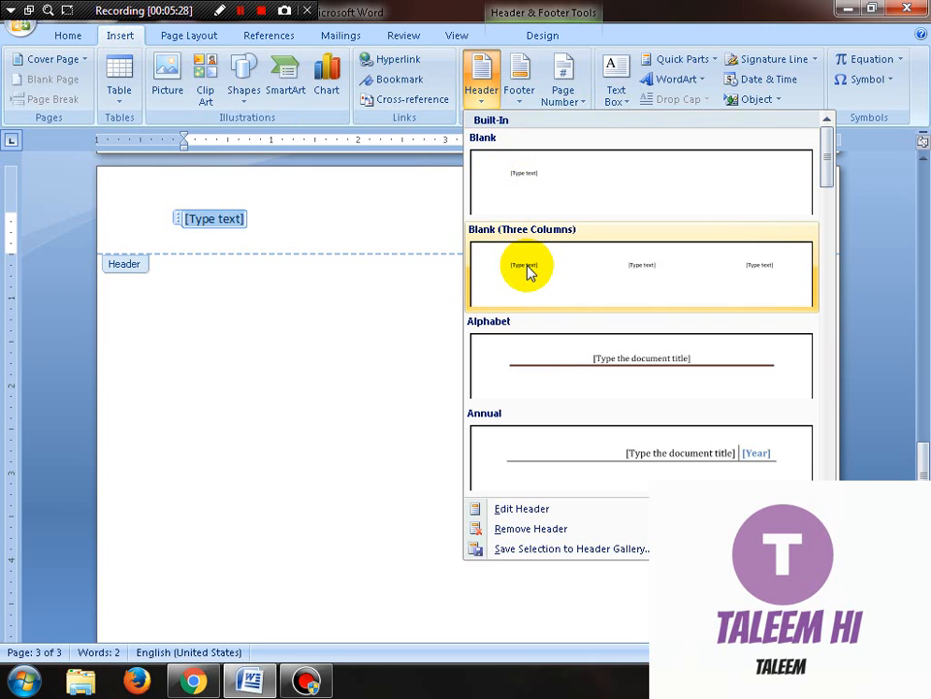
click(599, 359)
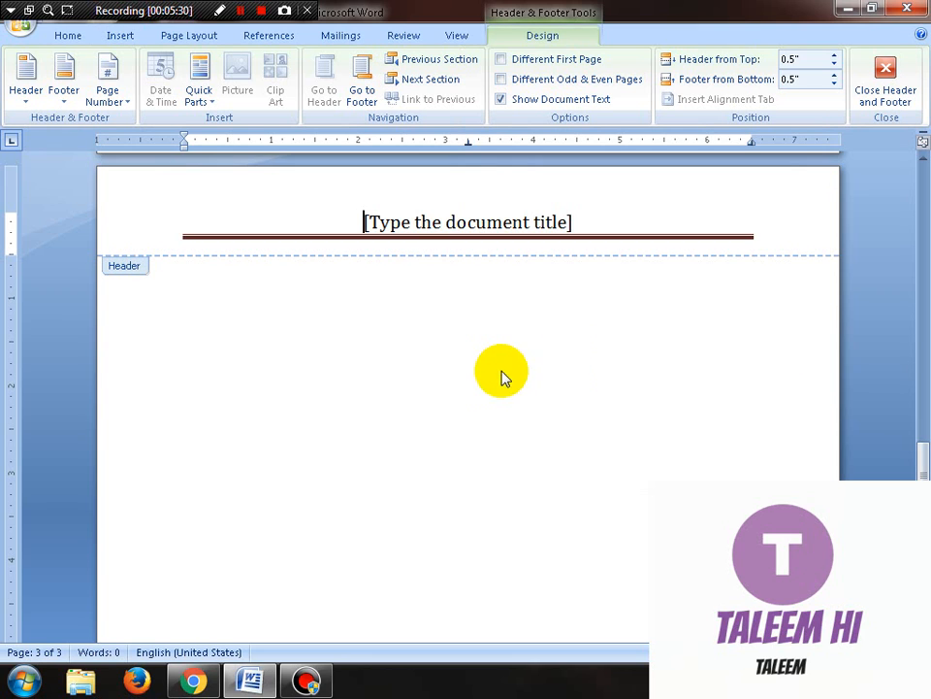